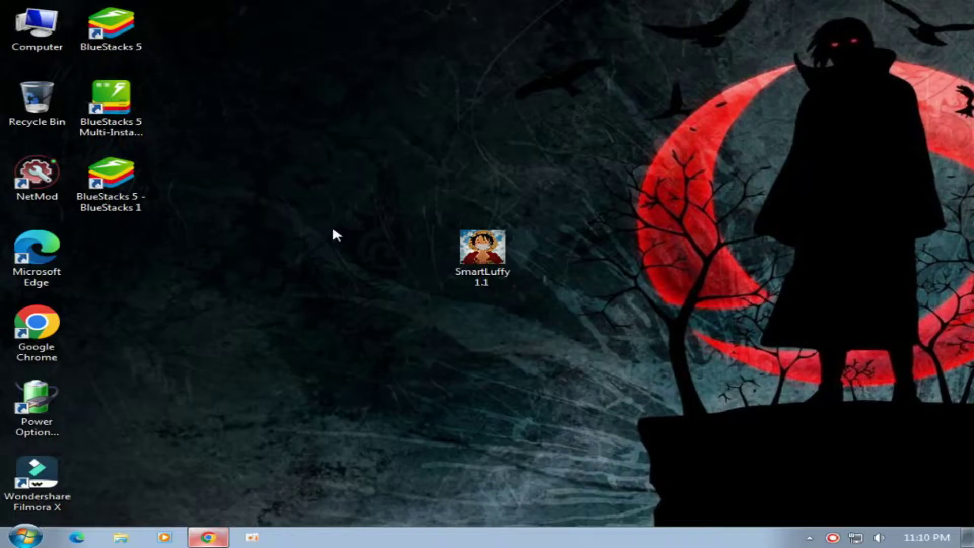
pyautogui.rightClick(326, 148)
pyautogui.click(373, 188)
pyautogui.rightClick(274, 154)
pyautogui.click(348, 194)
pyautogui.rightClick(306, 154)
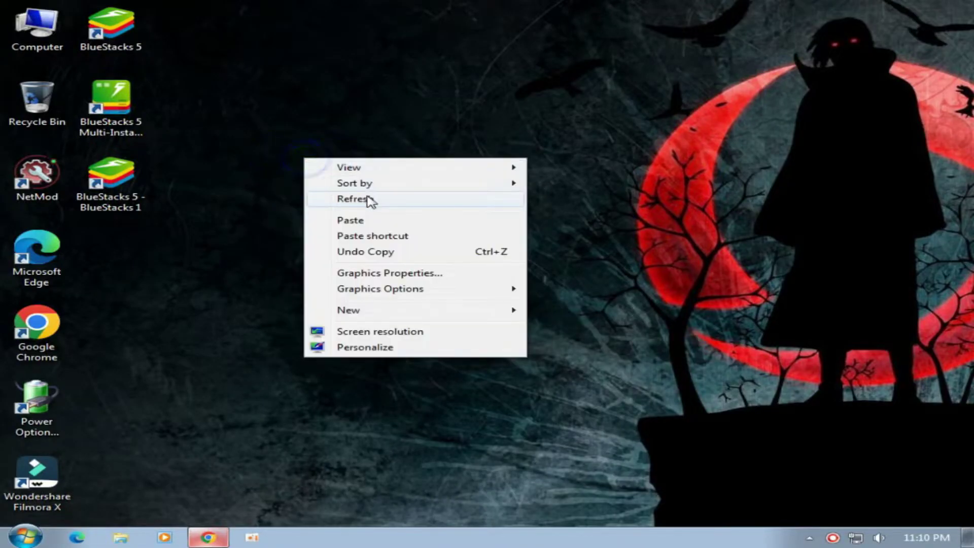
pyautogui.click(370, 200)
pyautogui.moveTo(359, 152); pyautogui.dragTo(602, 321)
pyautogui.moveTo(400, 189); pyautogui.dragTo(634, 367)
pyautogui.moveTo(322, 179); pyautogui.dragTo(607, 353)
pyautogui.rightClick(292, 165)
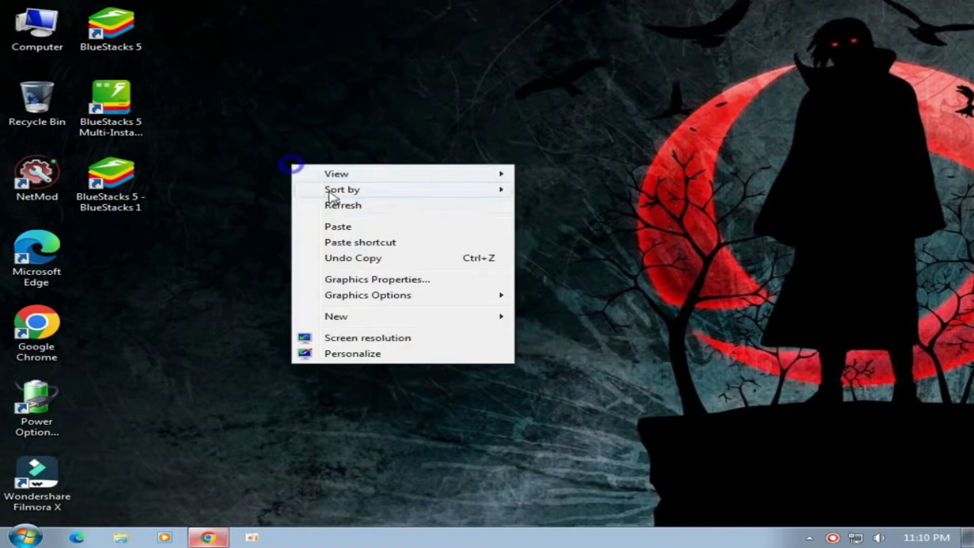
pyautogui.click(358, 210)
# - Switch to Chrome and start the SmartLuffy 1.1 download from its MediaFire page
pyautogui.click(208, 538)
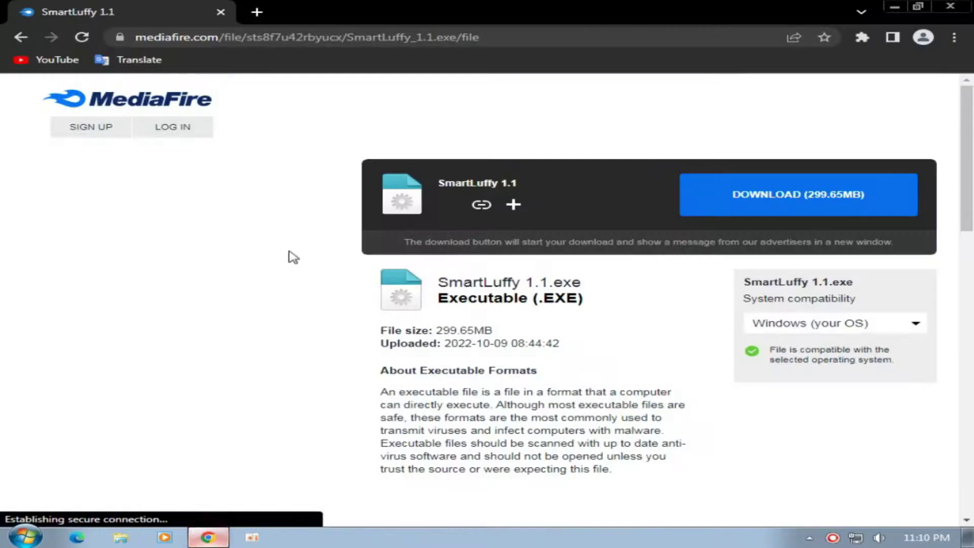
pyautogui.moveTo(526, 183); pyautogui.dragTo(438, 184)
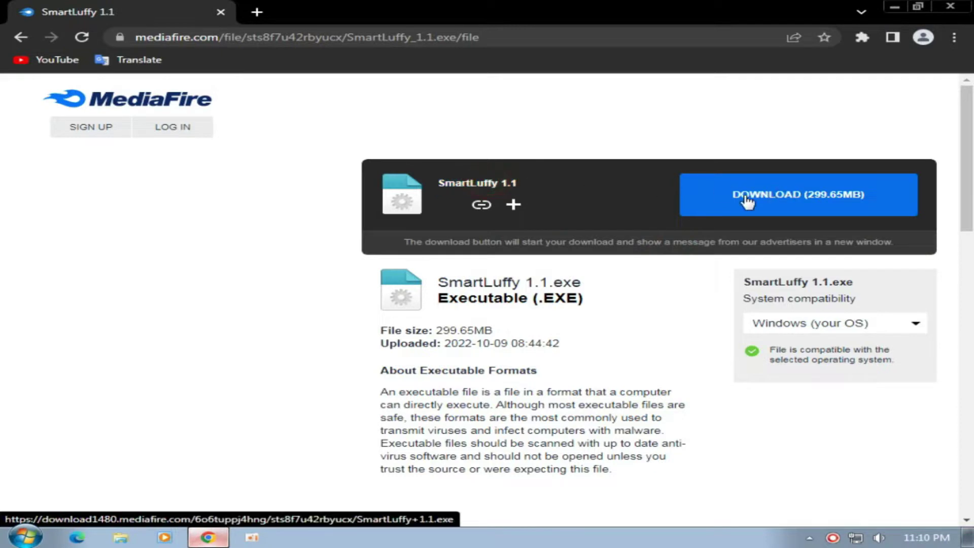
pyautogui.click(703, 193)
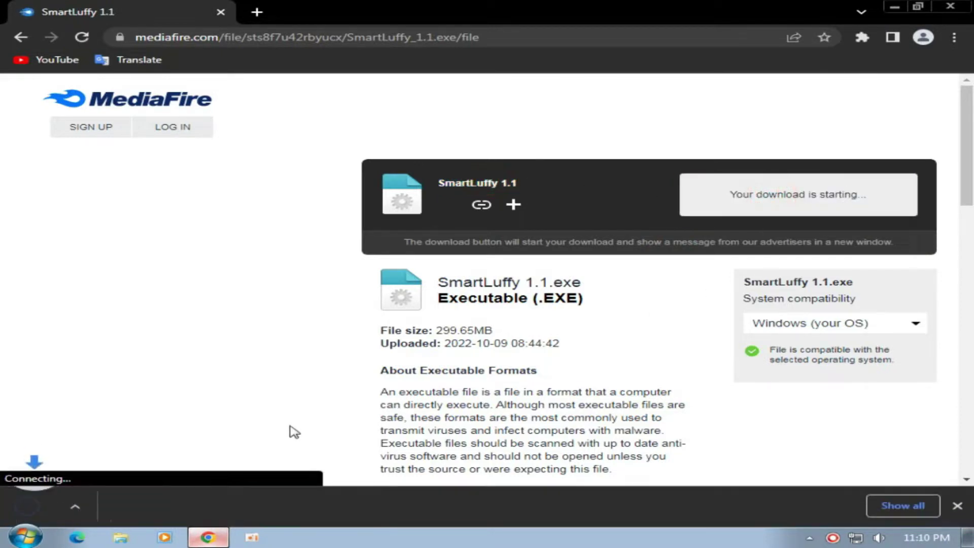
pyautogui.click(193, 506)
pyautogui.click(239, 480)
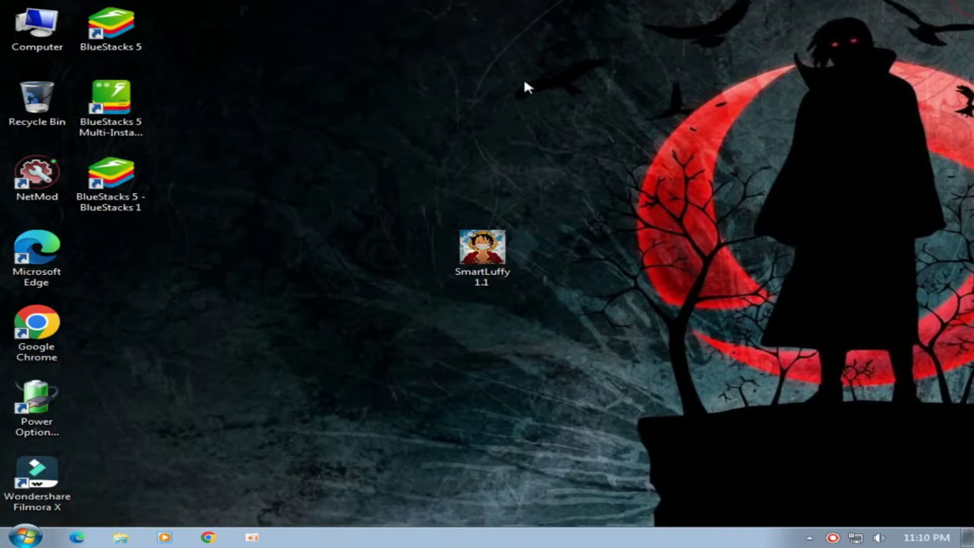
pyautogui.rightClick(477, 55)
pyautogui.click(568, 99)
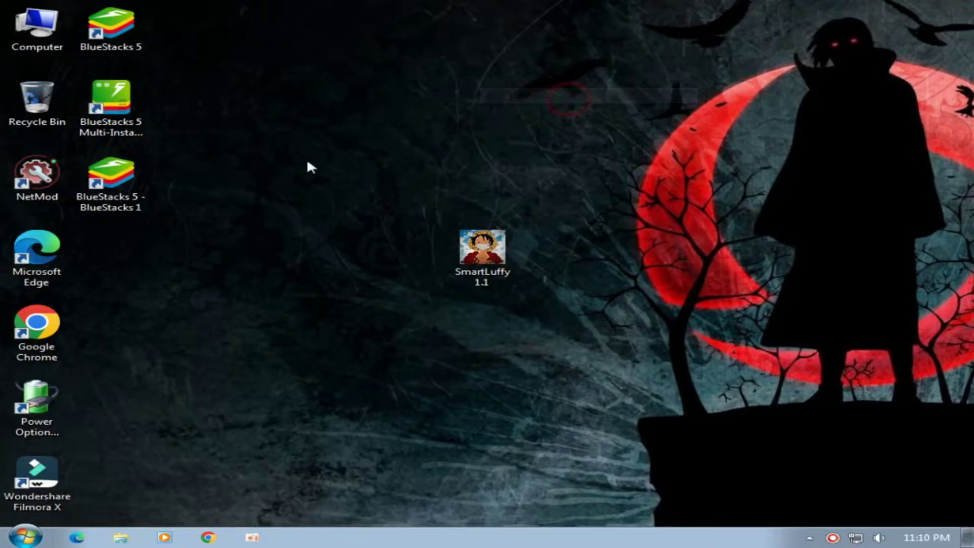
pyautogui.click(307, 162)
pyautogui.rightClick(419, 71)
pyautogui.click(479, 111)
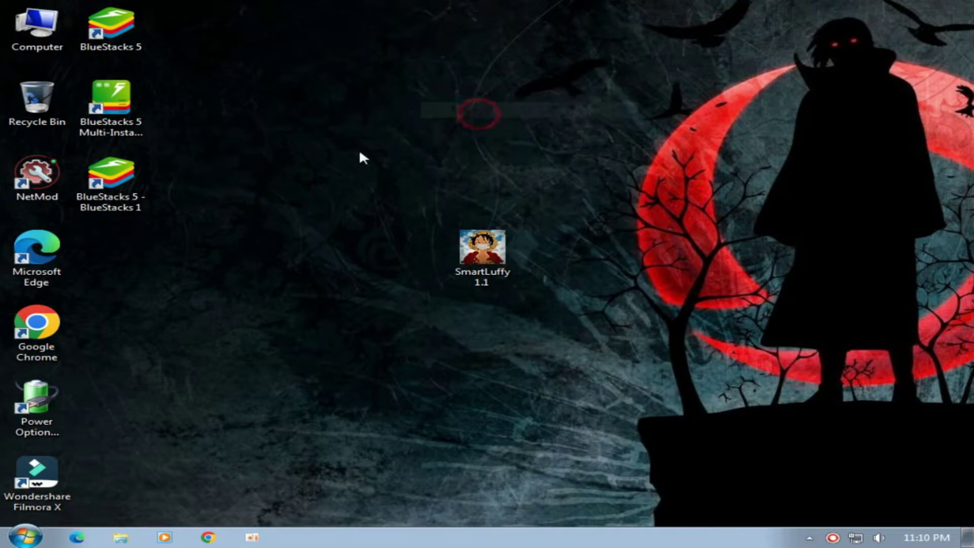
pyautogui.click(358, 150)
# - Check the file size of the SmartLuffy 1.1 installer on the desktop in its properties
pyautogui.rightClick(480, 242)
pyautogui.click(509, 516)
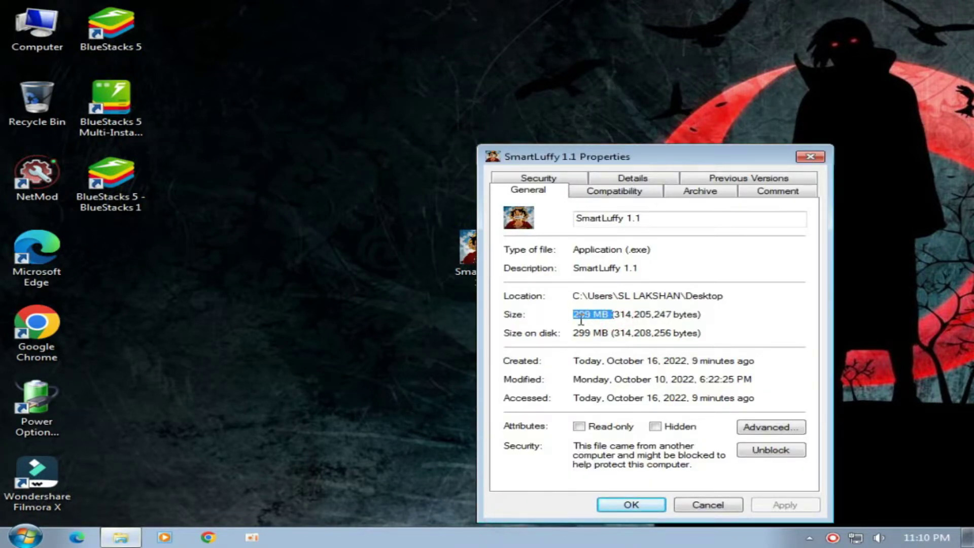
pyautogui.click(807, 157)
pyautogui.rightClick(689, 128)
pyautogui.click(754, 165)
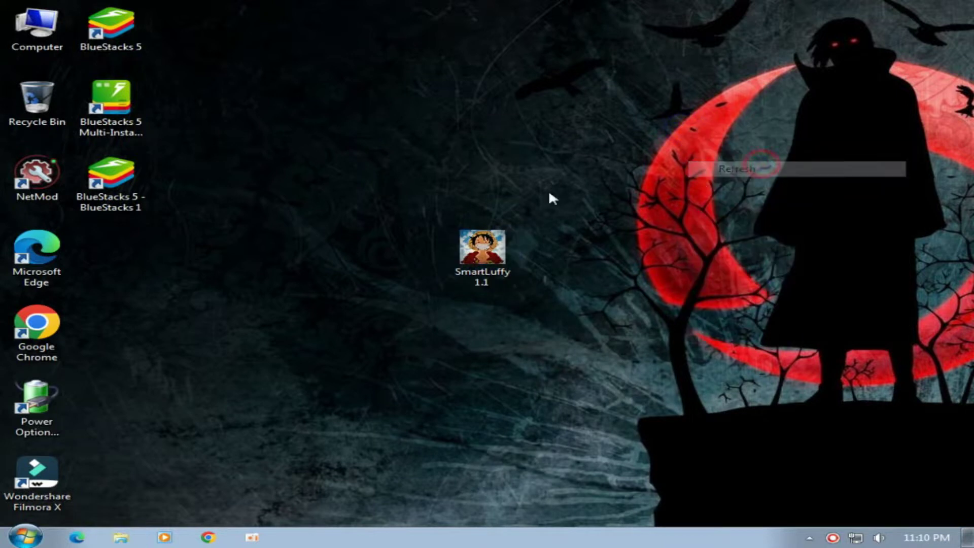
pyautogui.moveTo(469, 175); pyautogui.dragTo(576, 304)
# - Run the SmartLuffy 1.1 installer as administrator and accept its licence text
pyautogui.rightClick(472, 254)
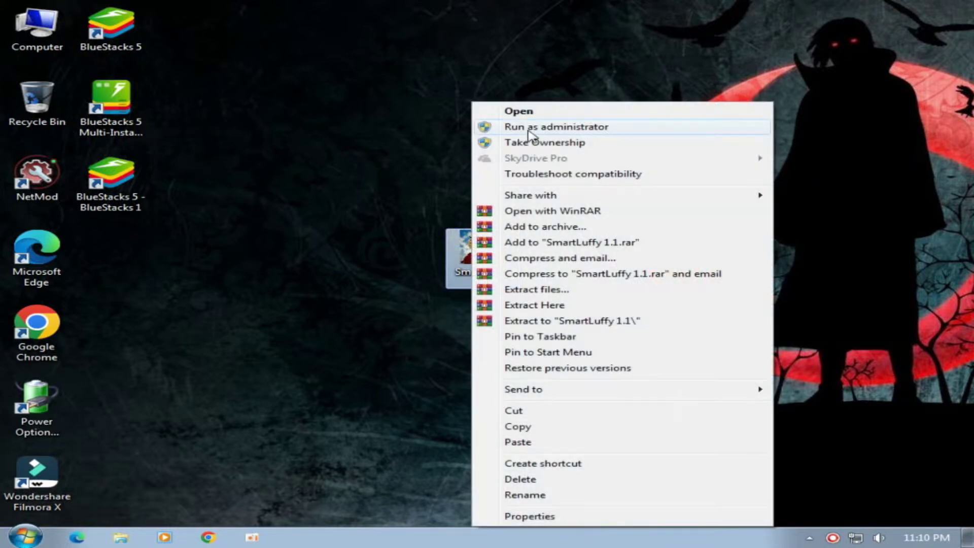
pyautogui.click(528, 131)
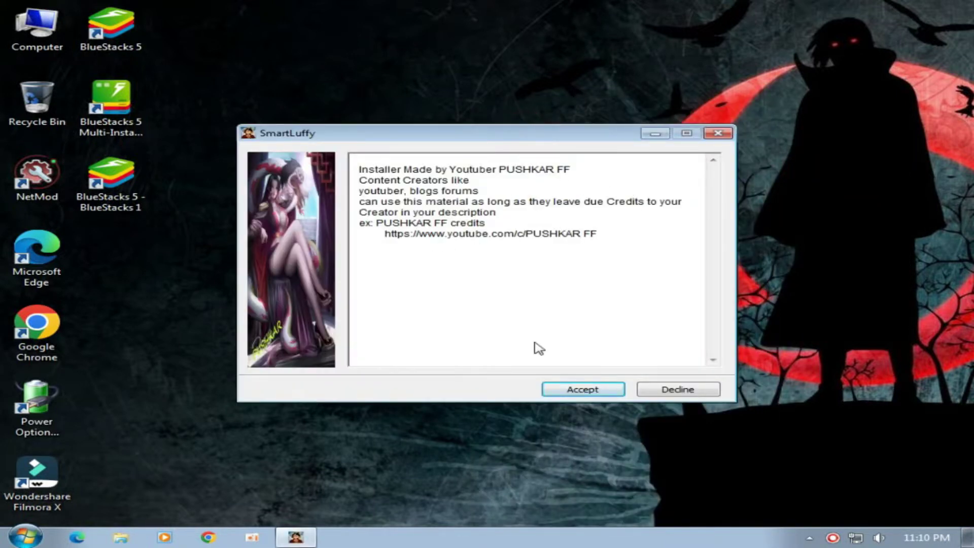
pyautogui.click(579, 396)
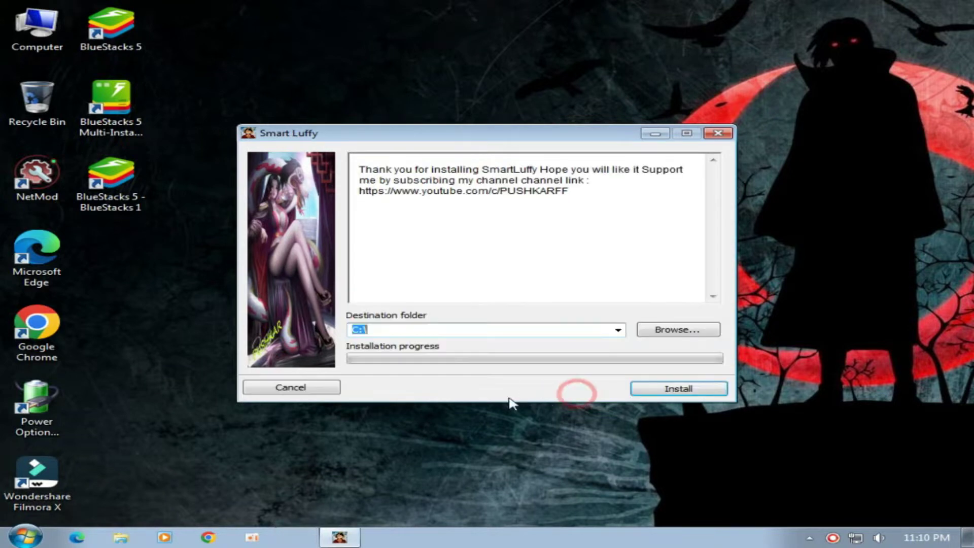
# - Choose C:\Program Files (x86) as the destination folder and install SmartLuffy there
pyautogui.click(662, 331)
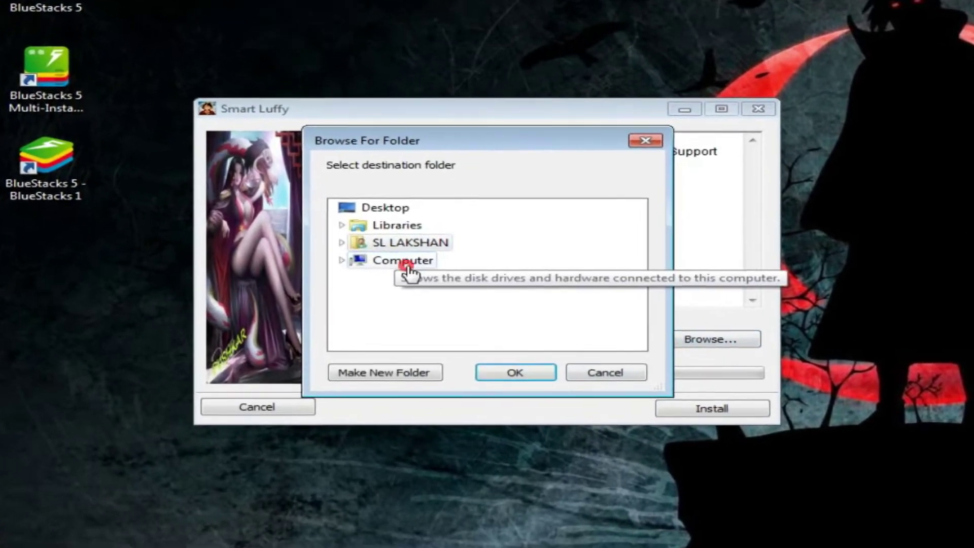
pyautogui.doubleClick(406, 260)
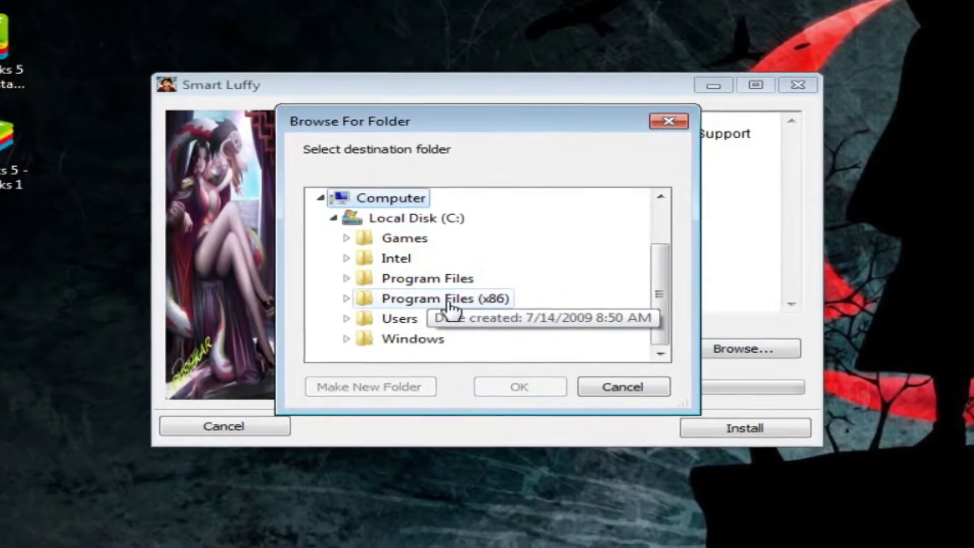
pyautogui.doubleClick(437, 296)
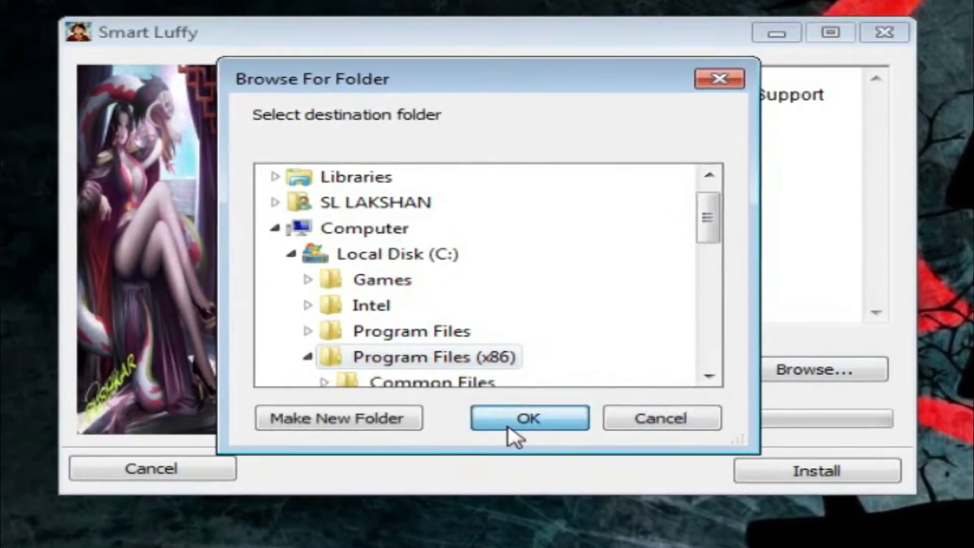
pyautogui.click(509, 428)
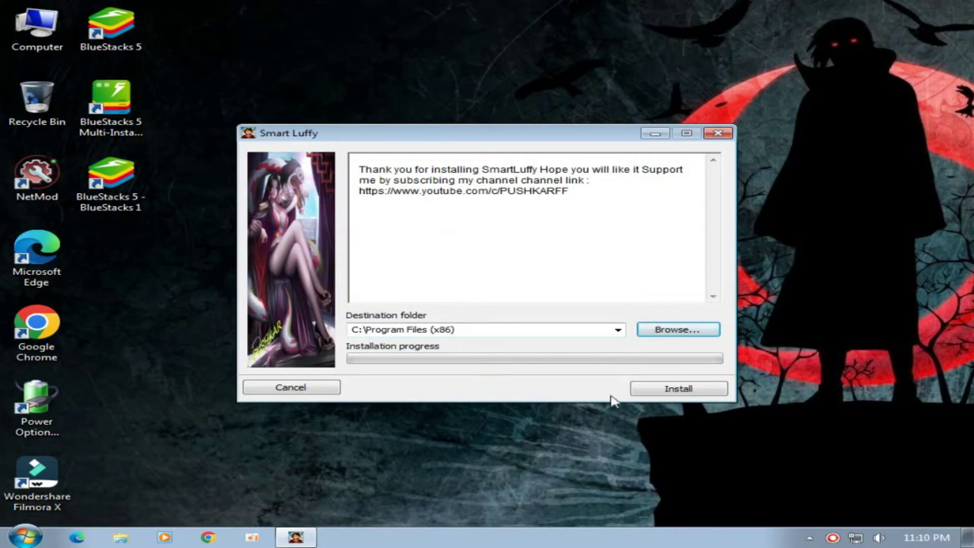
pyautogui.click(644, 391)
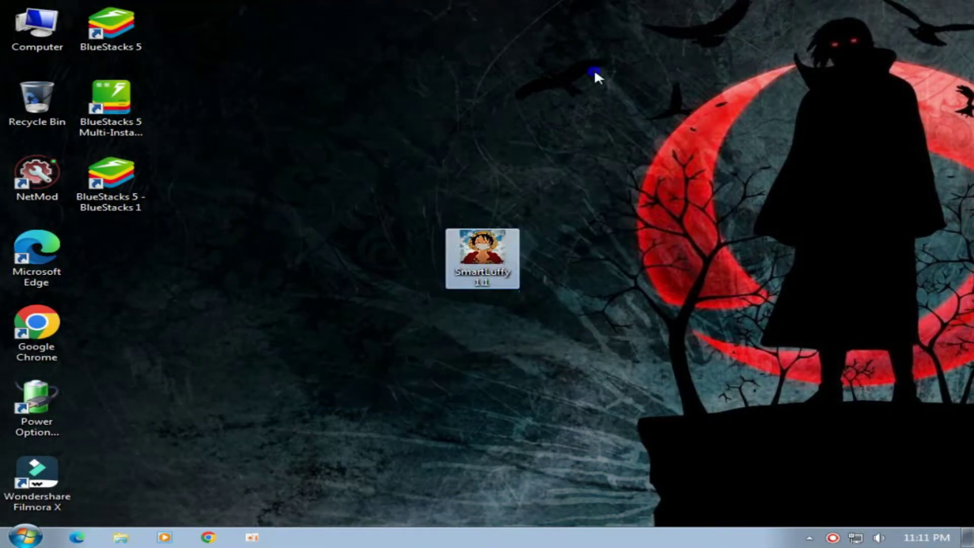
# - Move the SmartLuffy 1.1 installer from the desktop to the Recycle Bin
pyautogui.rightClick(595, 72)
pyautogui.click(667, 114)
pyautogui.moveTo(482, 249); pyautogui.dragTo(36, 102)
pyautogui.rightClick(413, 142)
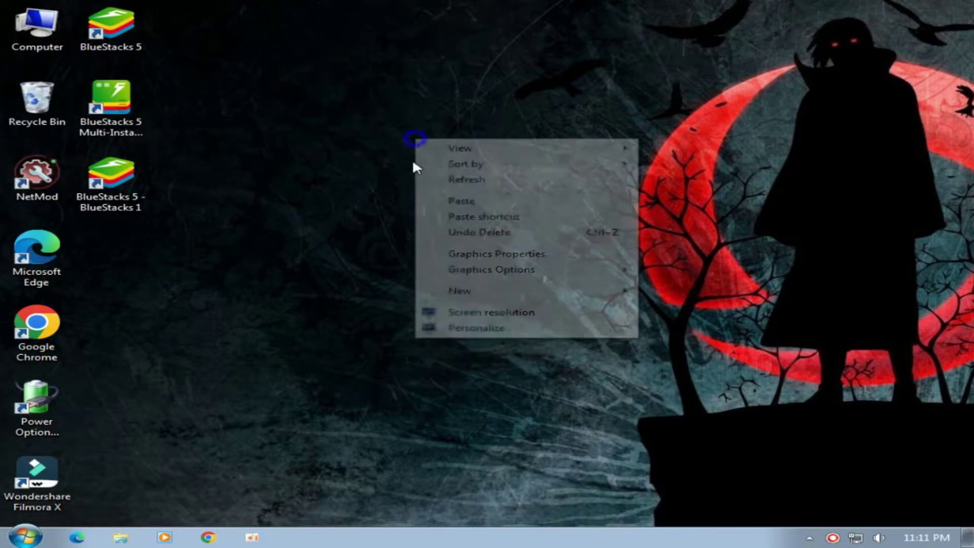
pyautogui.click(440, 183)
pyautogui.rightClick(377, 152)
pyautogui.click(416, 193)
pyautogui.rightClick(376, 154)
pyautogui.click(428, 192)
# - Browse to the folder C:\Program Files (x86)\SmartLuffy 1.1\ProjectTitan\Engine
pyautogui.doubleClick(6, 7)
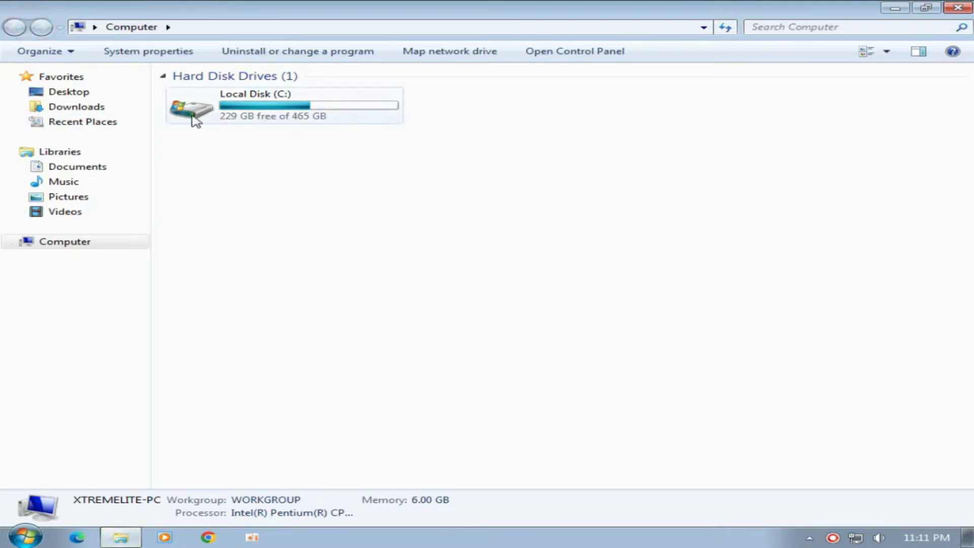
pyautogui.doubleClick(263, 106)
pyautogui.click(227, 137)
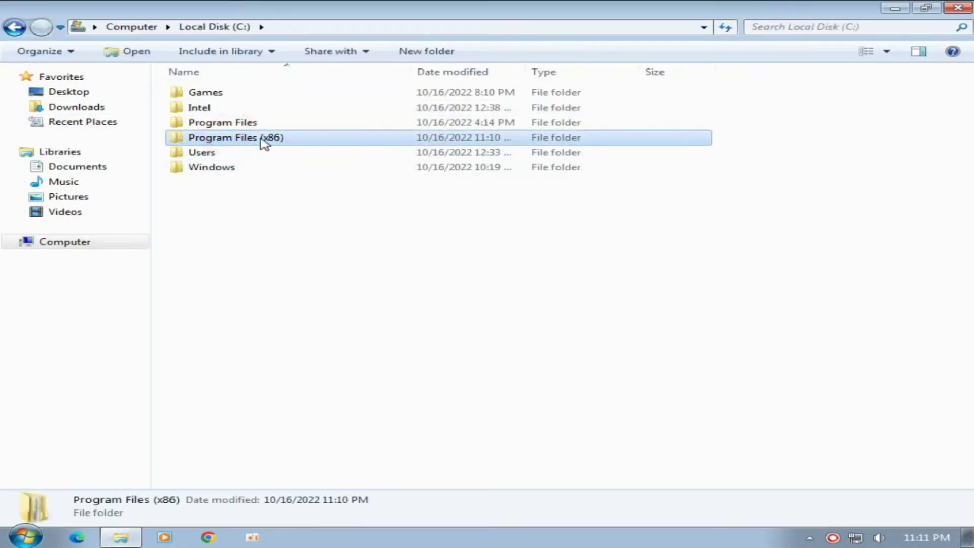
pyautogui.doubleClick(261, 140)
pyautogui.click(242, 257)
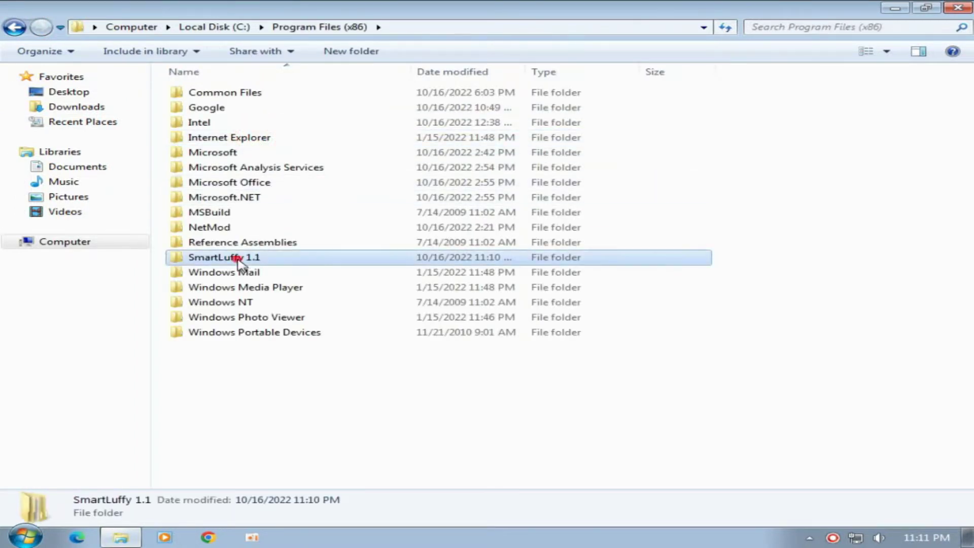
pyautogui.doubleClick(249, 257)
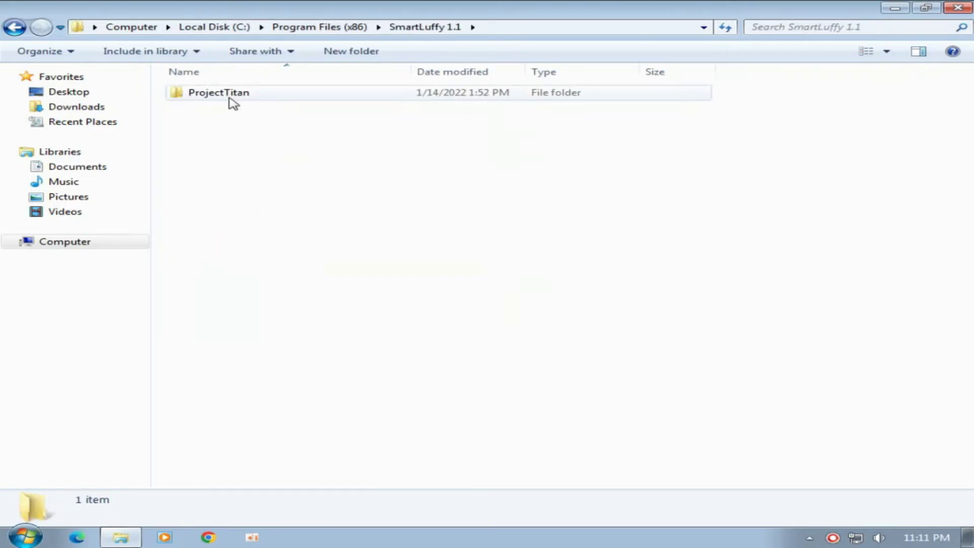
pyautogui.click(218, 94)
pyautogui.doubleClick(218, 95)
pyautogui.click(222, 111)
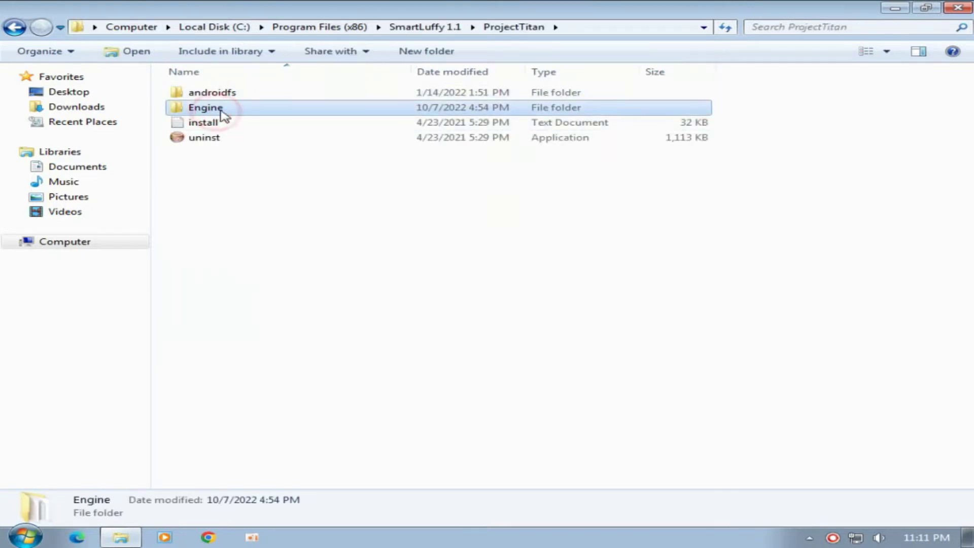
pyautogui.doubleClick(221, 110)
# - Create a desktop shortcut for the ProjectTitan application in the Engine folder and show the desktop
pyautogui.scroll(-20, 325, 284)
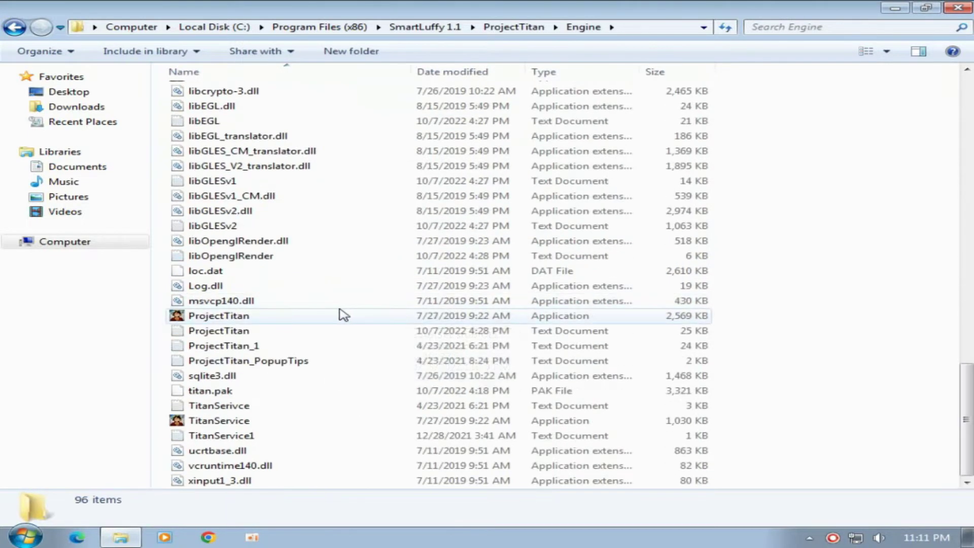
pyautogui.rightClick(196, 319)
pyautogui.moveTo(281, 388)
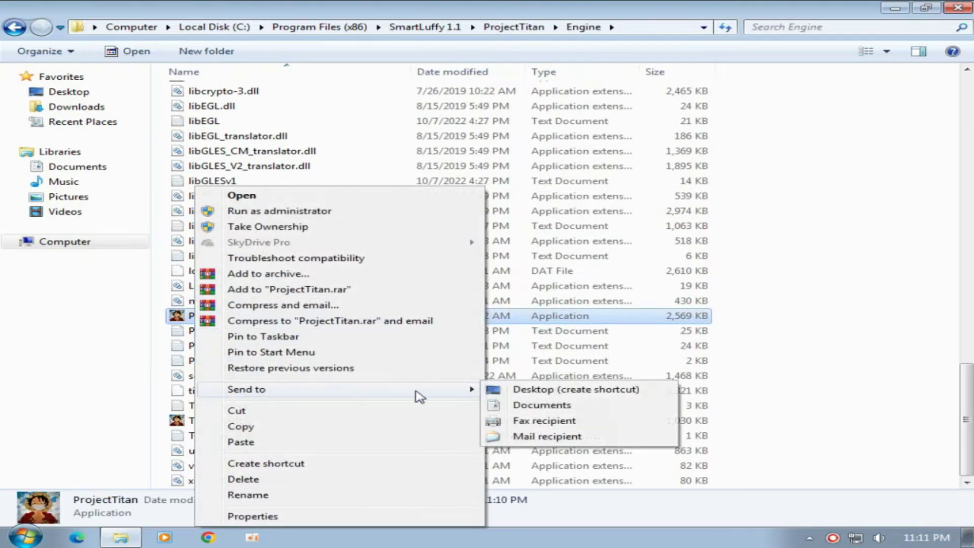
pyautogui.click(543, 389)
pyautogui.press('super+d')
# - Refresh the desktop and move the ProjectTitan shortcut away from the icon columns into open space
pyautogui.rightClick(573, 91)
pyautogui.click(629, 130)
pyautogui.rightClick(482, 126)
pyautogui.click(558, 169)
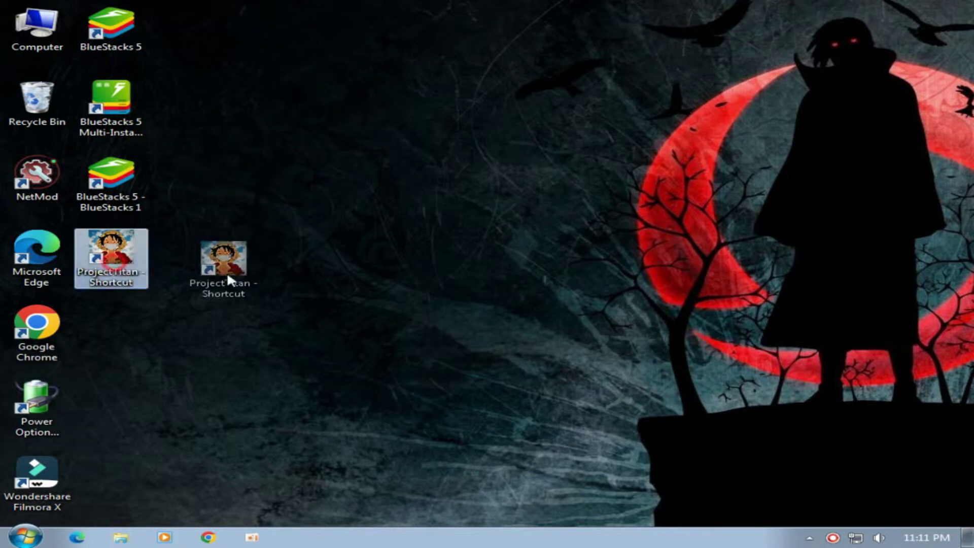
pyautogui.moveTo(227, 272); pyautogui.dragTo(228, 269)
pyautogui.moveTo(174, 156); pyautogui.dragTo(290, 254)
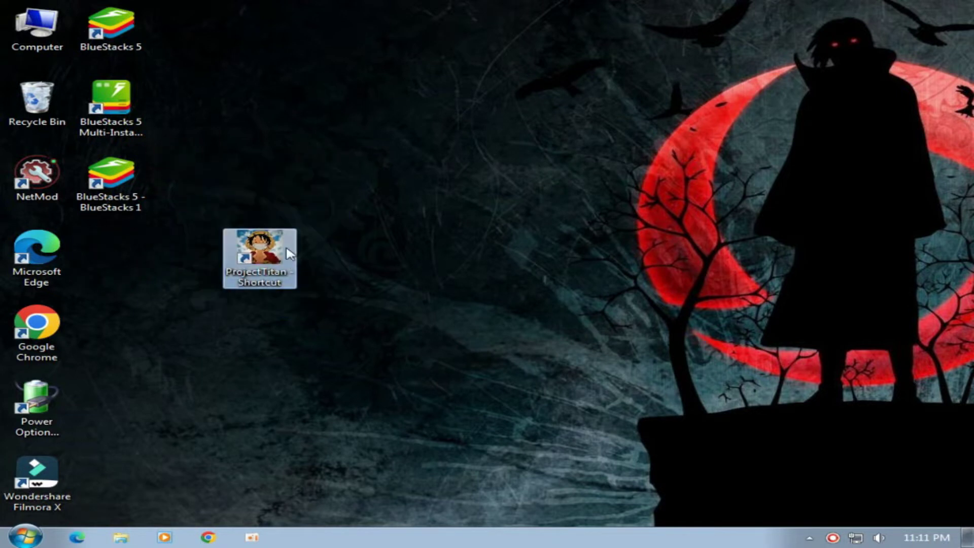
# - Launch the emulator from the ProjectTitan shortcut and allow SmartGaga through Windows Firewall, including on private networks
pyautogui.doubleClick(261, 269)
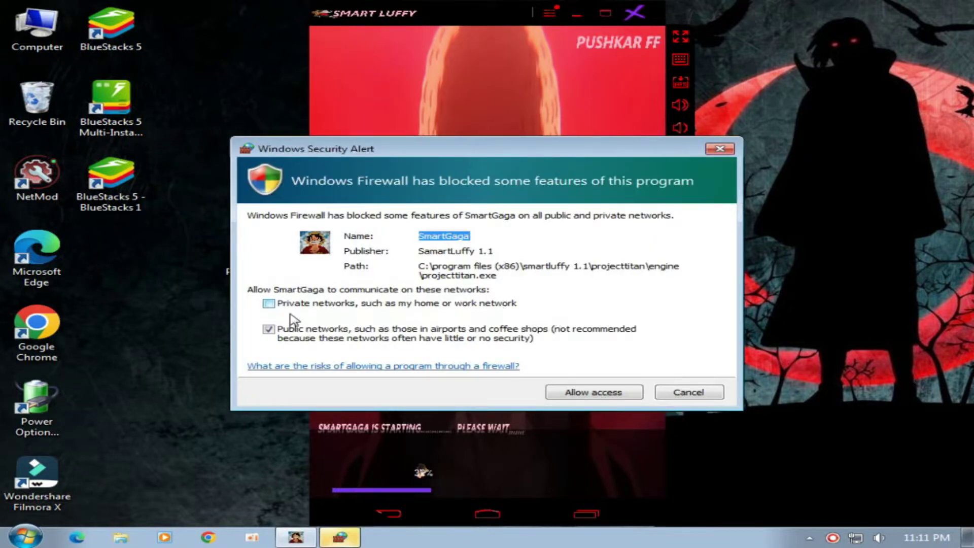
pyautogui.click(300, 305)
pyautogui.click(584, 392)
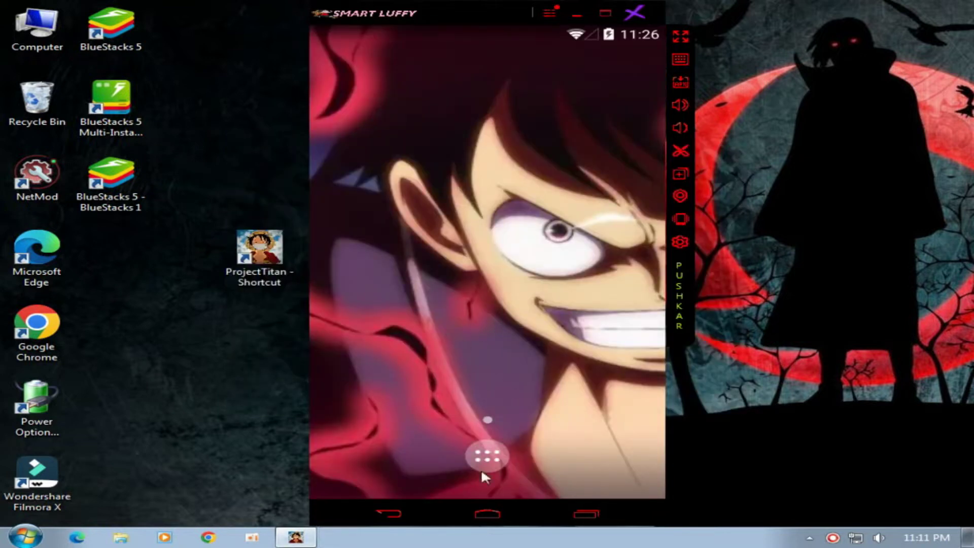
# - Show the list of installed apps in the Smart Luffy emulator
pyautogui.click(482, 472)
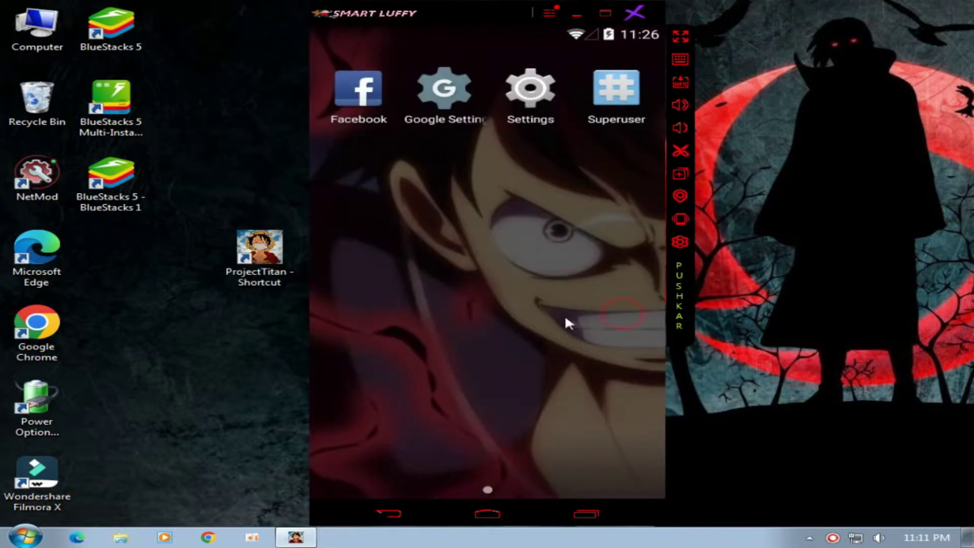
pyautogui.rightClick(796, 139)
pyautogui.click(847, 178)
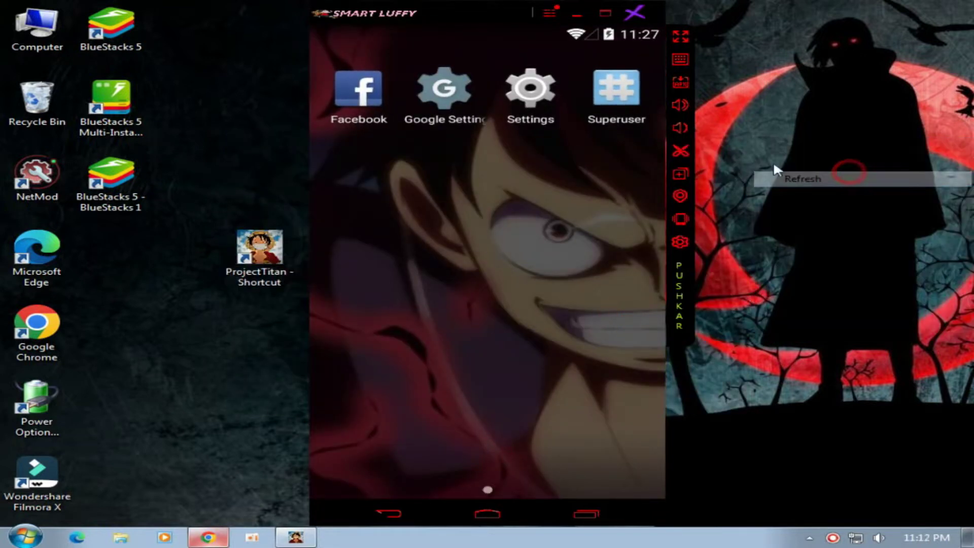
# - Start downloading the latest ZArchiver 1.0.5 APK from its Uptodown page in Chrome and cancel the download
pyautogui.click(219, 538)
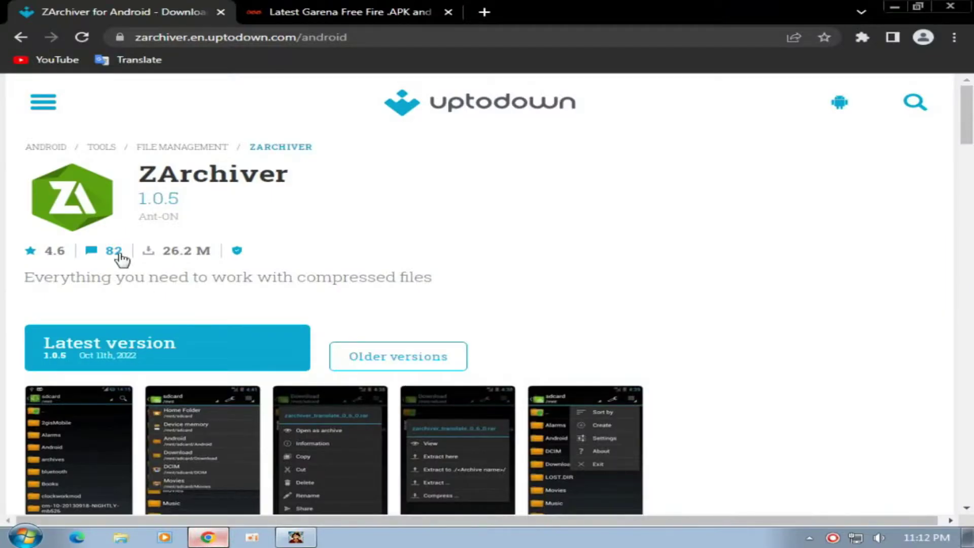
pyautogui.moveTo(140, 172); pyautogui.dragTo(325, 177)
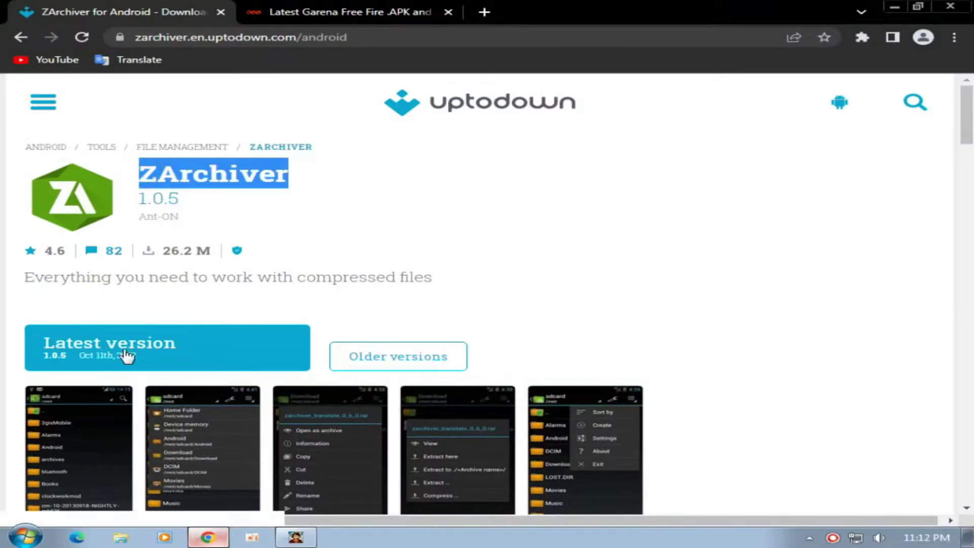
pyautogui.scroll(-1, 115, 284)
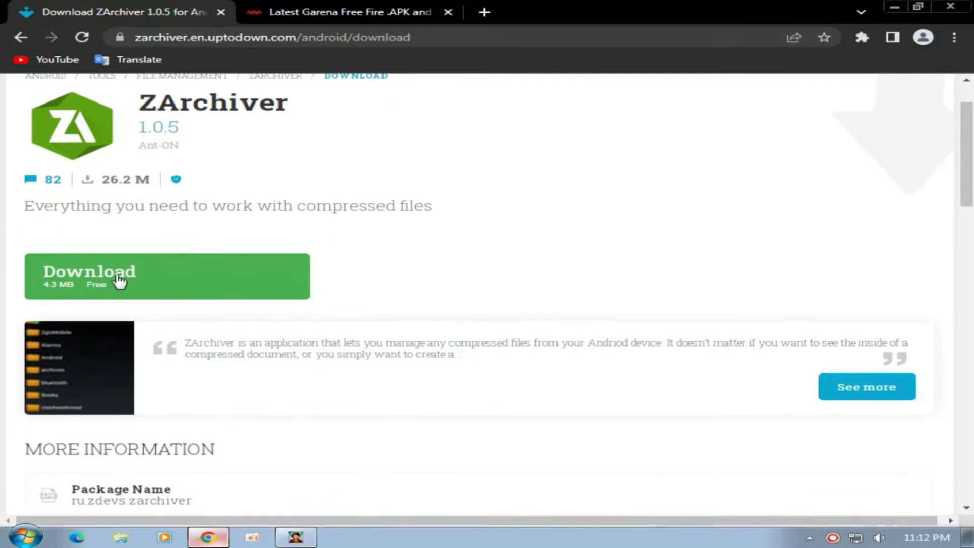
pyautogui.click(111, 284)
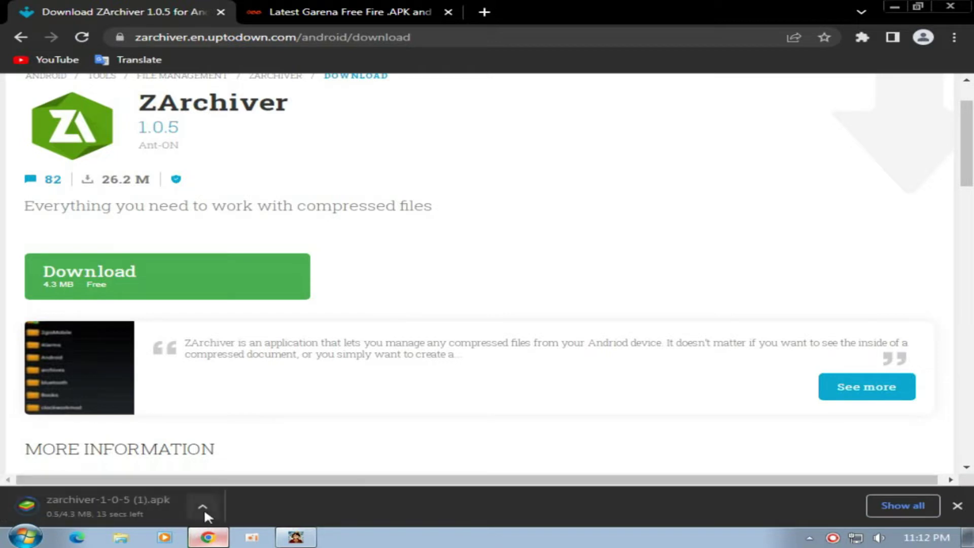
pyautogui.click(203, 509)
pyautogui.click(220, 483)
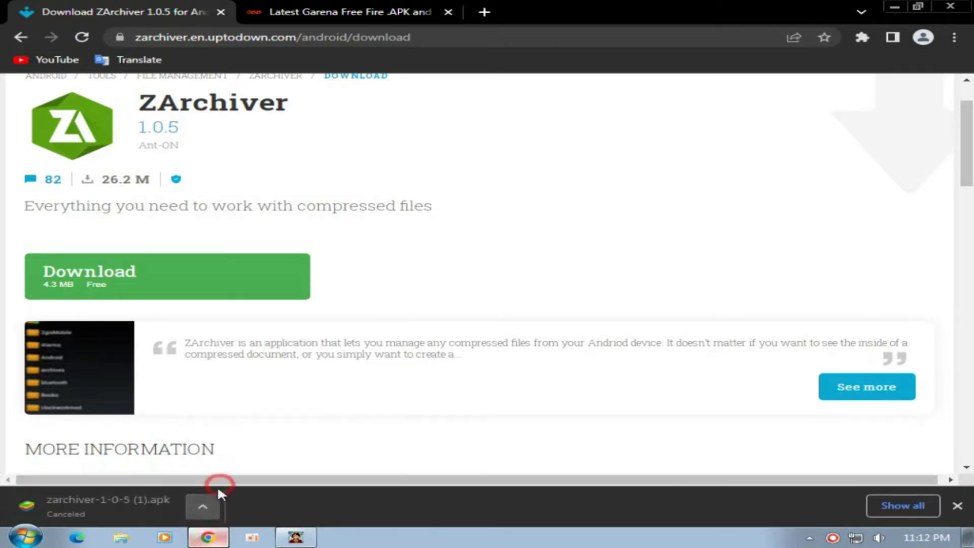
# - Start downloading the Garena Free Fire 1.93.1 APK from the obbdownload.com page and cancel the download
pyautogui.click(384, 11)
pyautogui.scroll(-4, 326, 269)
pyautogui.moveTo(50, 194); pyautogui.dragTo(672, 215)
pyautogui.click(498, 206)
pyautogui.tripleClick(469, 203)
pyautogui.click(396, 198)
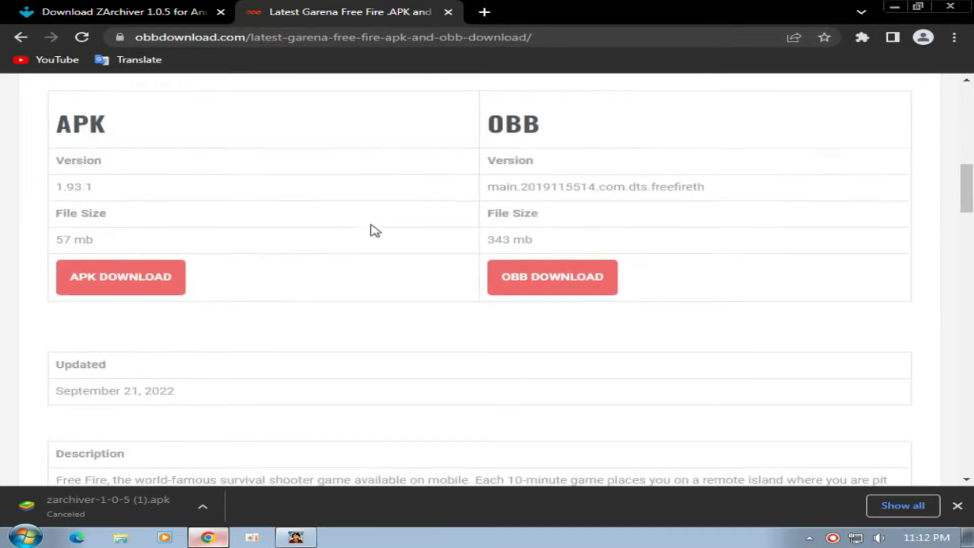
pyautogui.scroll(2, 188, 262)
pyautogui.doubleClick(67, 217)
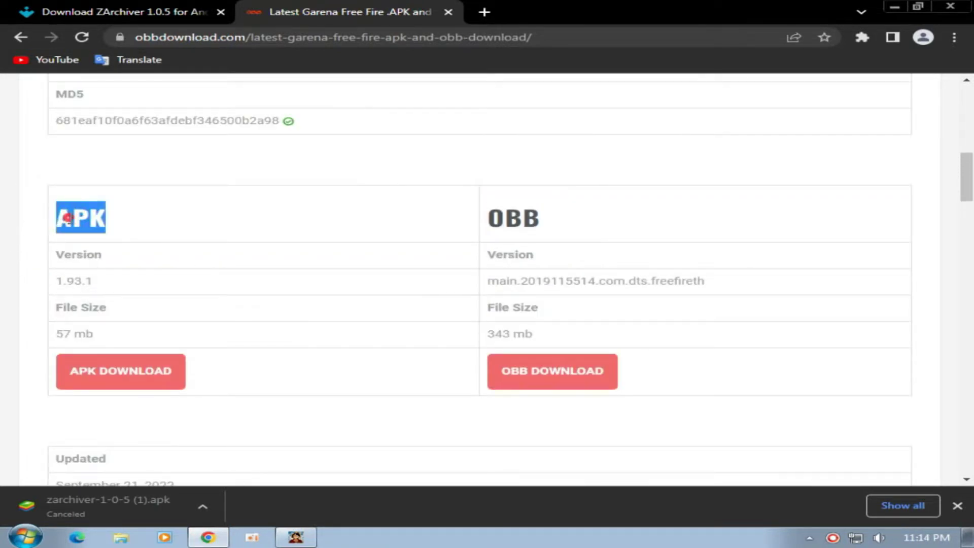
pyautogui.click(121, 373)
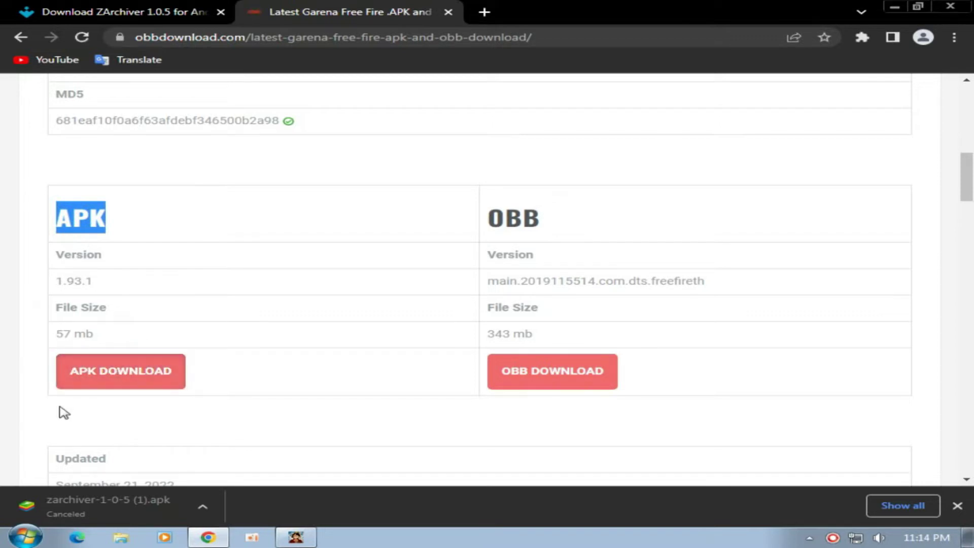
pyautogui.click(200, 505)
pyautogui.click(229, 482)
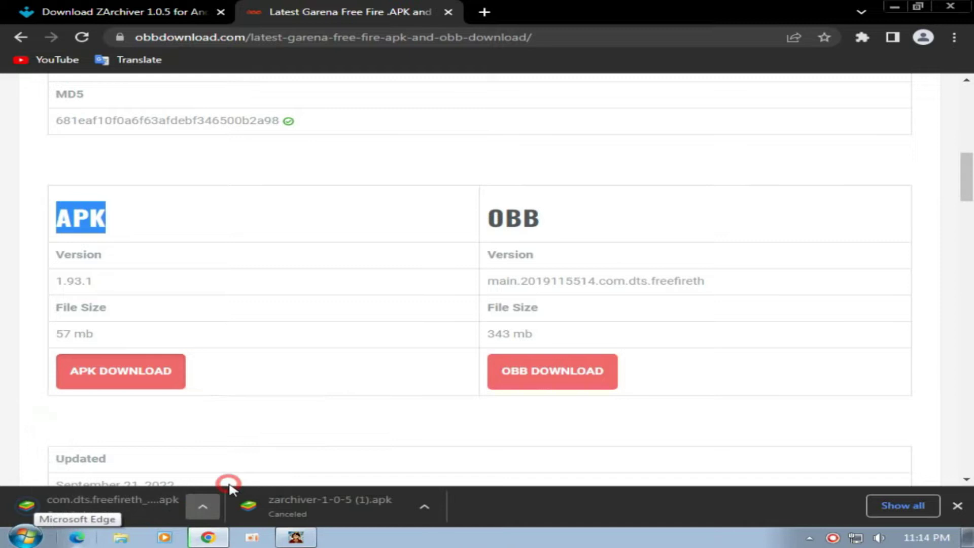
# - Start downloading the Free Fire OBB file main.2019115514.com.dts.freefireth from the same page and cancel it
pyautogui.doubleClick(501, 232)
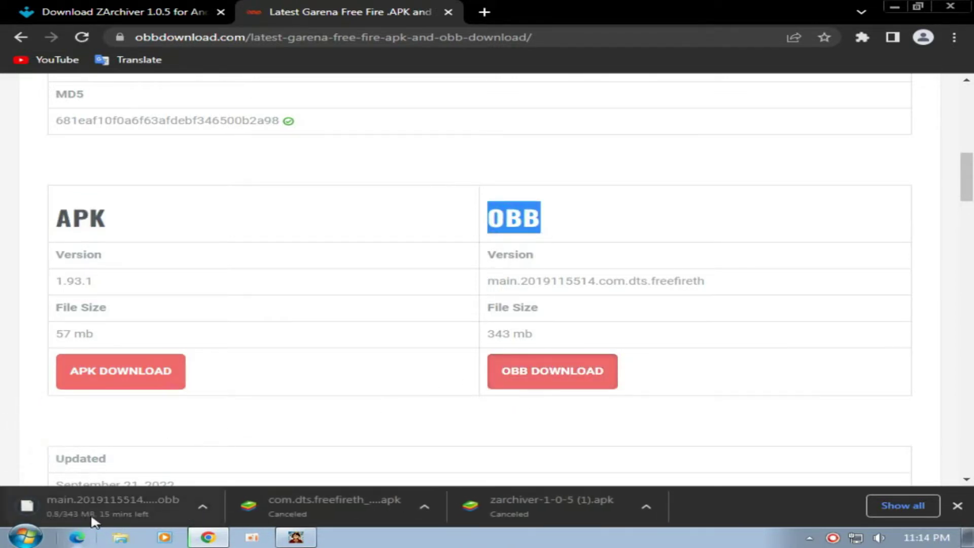
pyautogui.click(197, 500)
pyautogui.click(245, 481)
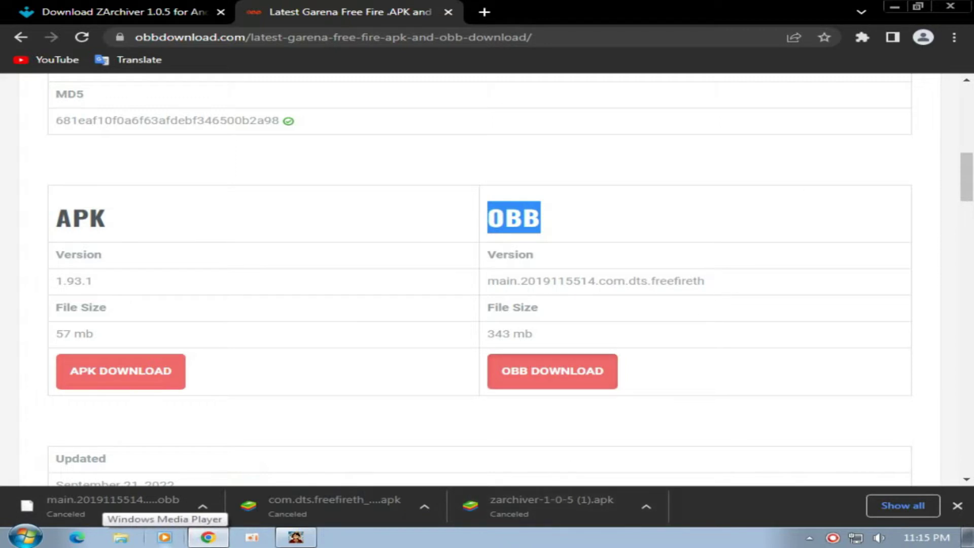
# - Close the browser and refresh the desktop
pyautogui.click(960, 6)
pyautogui.rightClick(215, 89)
pyautogui.click(262, 133)
pyautogui.rightClick(192, 88)
pyautogui.click(252, 133)
pyautogui.moveTo(971, 363); pyautogui.dragTo(735, 112)
pyautogui.click(966, 439)
# - Check the file size of the zarchiver-1-0-5 APK on the desktop and install the APK in the Smart Luffy emulator
pyautogui.moveTo(818, 172); pyautogui.dragTo(834, 99)
pyautogui.rightClick(832, 97)
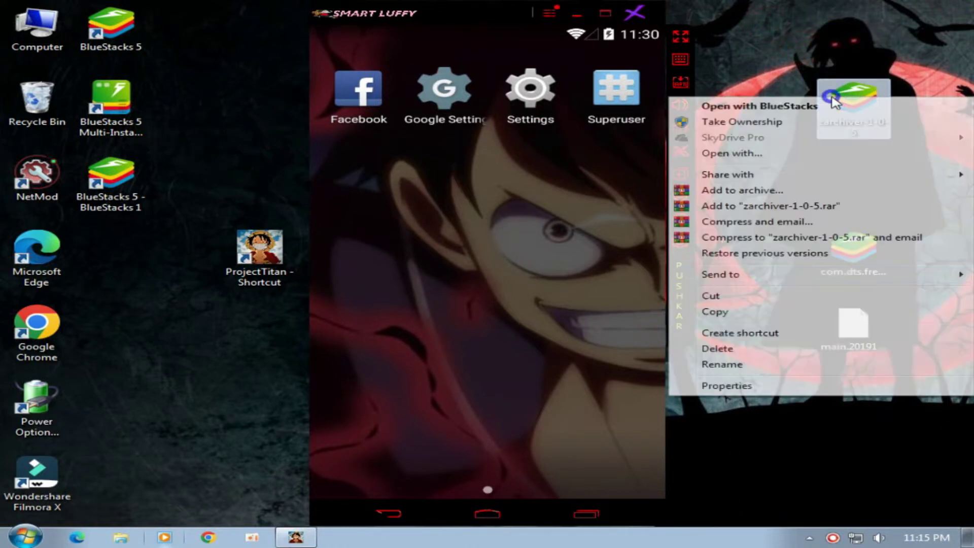
pyautogui.click(727, 385)
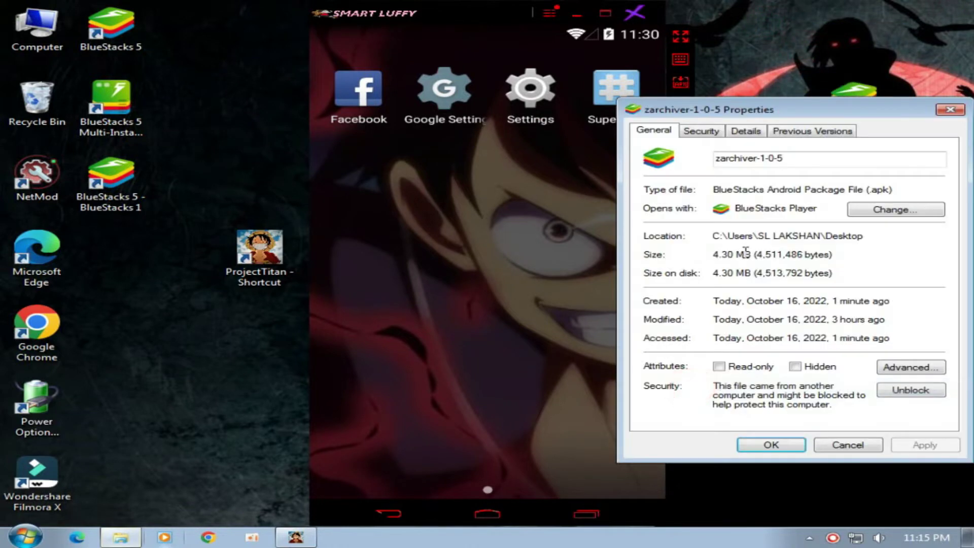
pyautogui.click(950, 110)
pyautogui.moveTo(853, 99); pyautogui.dragTo(622, 229)
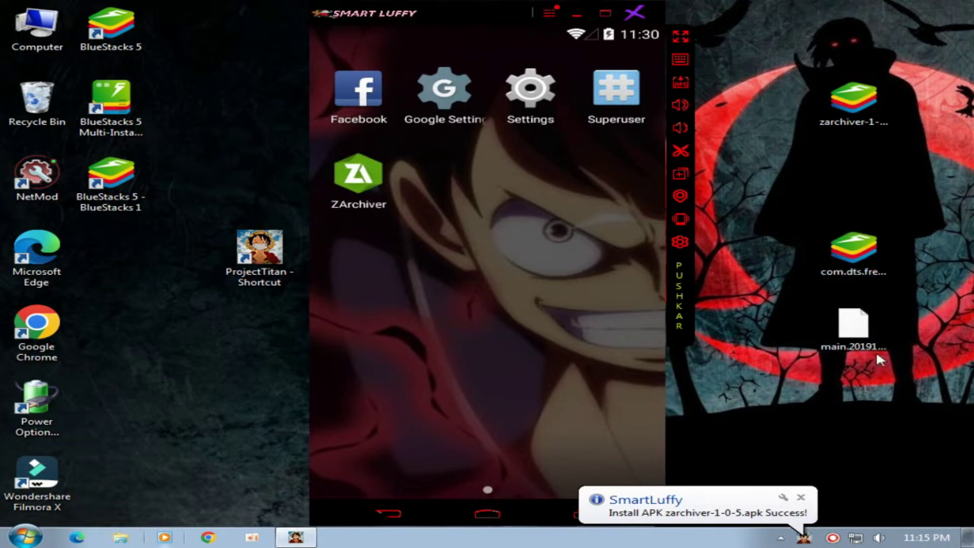
# - Check the Free Fire 1.93.1 APK's file size and install the APK in the emulator from the desktop
pyautogui.moveTo(875, 351); pyautogui.dragTo(875, 427)
pyautogui.click(834, 234)
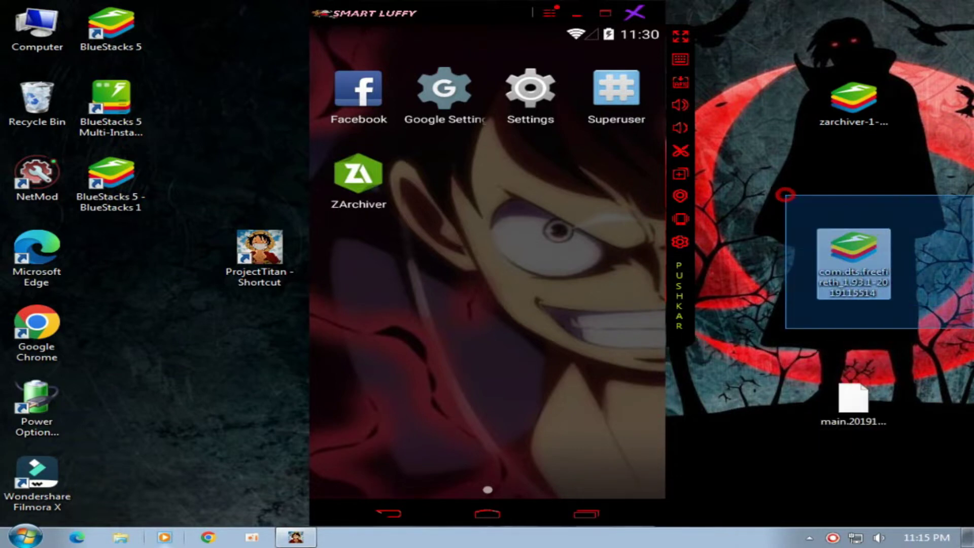
pyautogui.rightClick(837, 243)
pyautogui.click(644, 517)
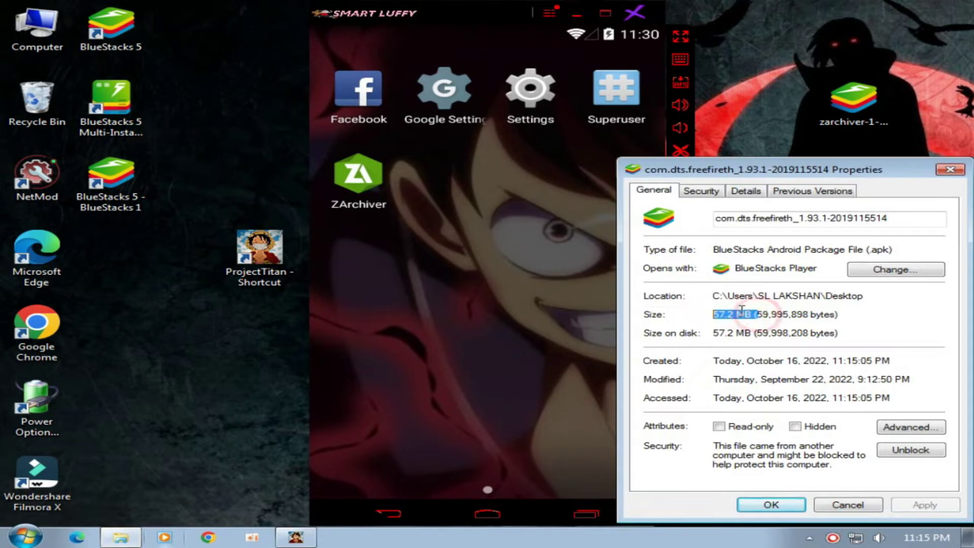
pyautogui.click(966, 170)
pyautogui.moveTo(857, 257); pyautogui.dragTo(599, 363)
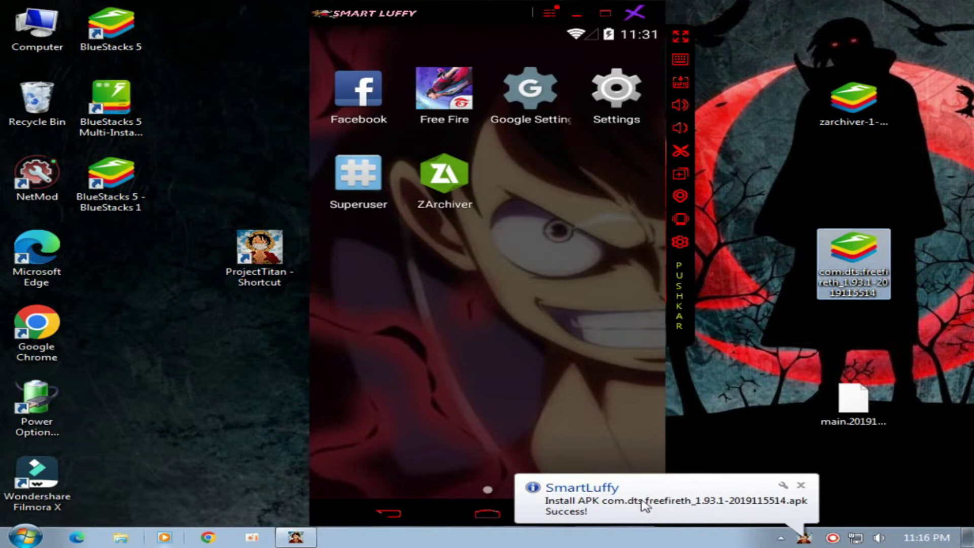
# - Check the file type and size in the properties of the Free Fire OBB file on the desktop
pyautogui.moveTo(862, 398)
pyautogui.mouseDown()
pyautogui.moveTo(834, 397)
pyautogui.moveTo(845, 400)
pyautogui.mouseUp()
pyautogui.rightClick(858, 405)
pyautogui.click(699, 406)
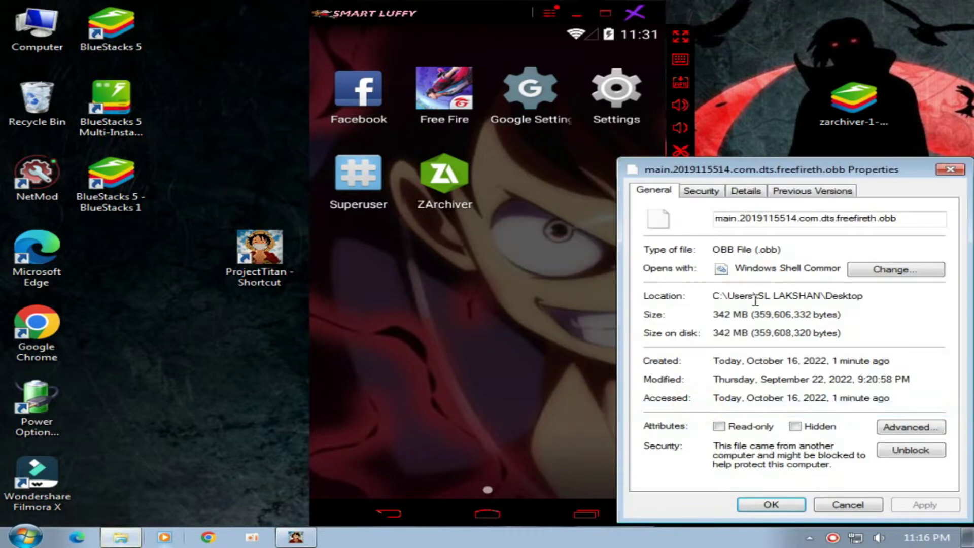
pyautogui.click(951, 170)
# - Create a new folder on the desktop and place it in the open space beside the icon columns
pyautogui.click(130, 361)
pyautogui.rightClick(183, 391)
pyautogui.moveTo(324, 329)
pyautogui.click(451, 331)
pyautogui.moveTo(65, 372); pyautogui.dragTo(188, 401)
# - Rename the new desktop folder as com.dts.freefireth through its properties
pyautogui.rightClick(185, 376)
pyautogui.rightClick(175, 411)
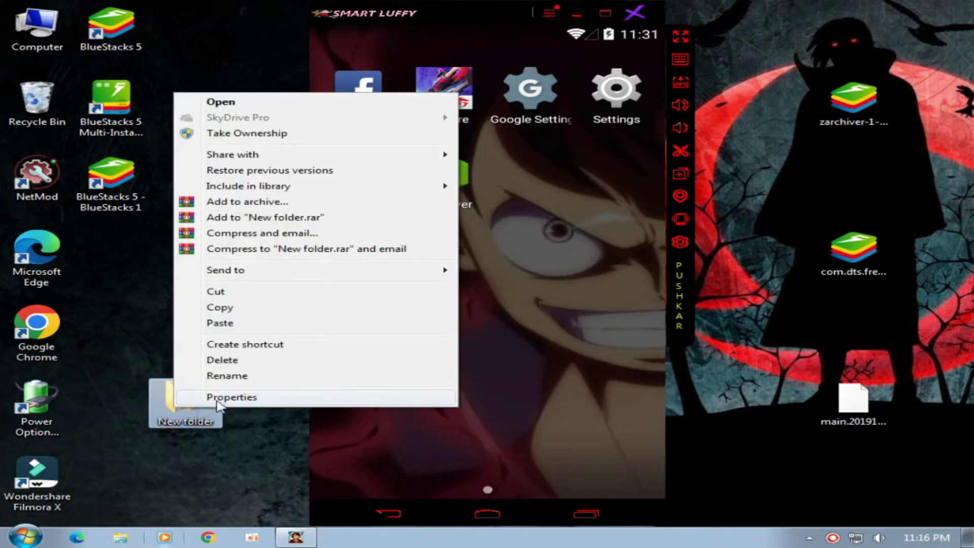
pyautogui.click(192, 398)
pyautogui.click(335, 238)
pyautogui.moveTo(339, 234); pyautogui.dragTo(239, 235)
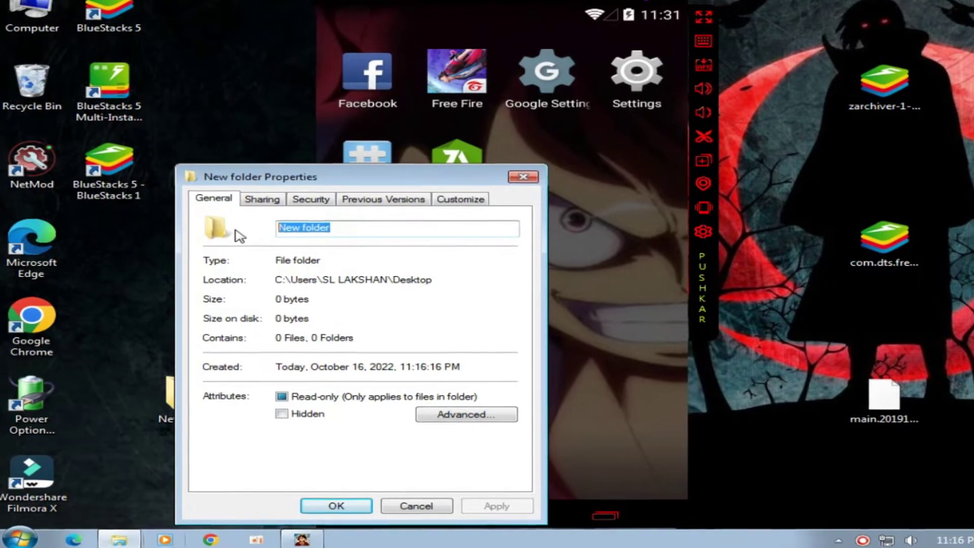
pyautogui.press('BackSpace')
pyautogui.write('com.dt')
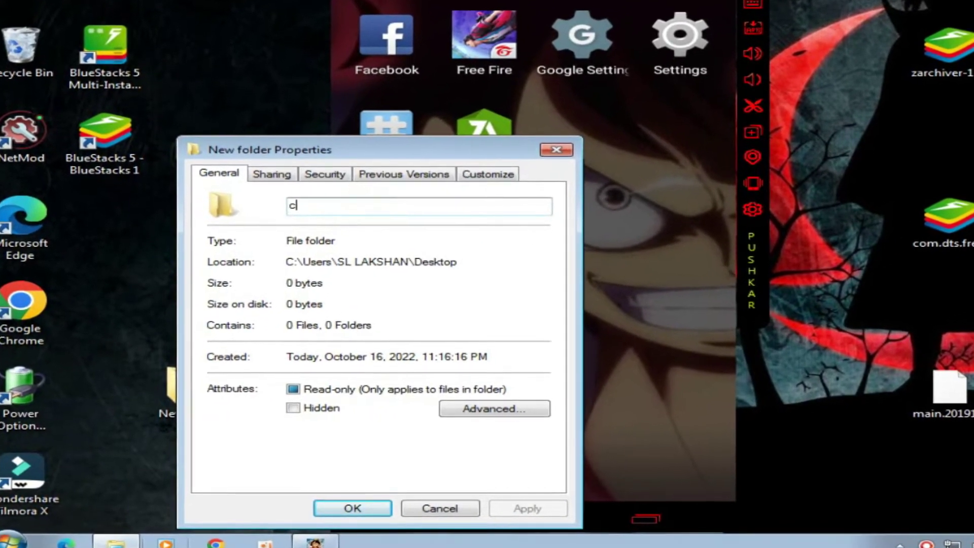
pyautogui.write('s.freefir')
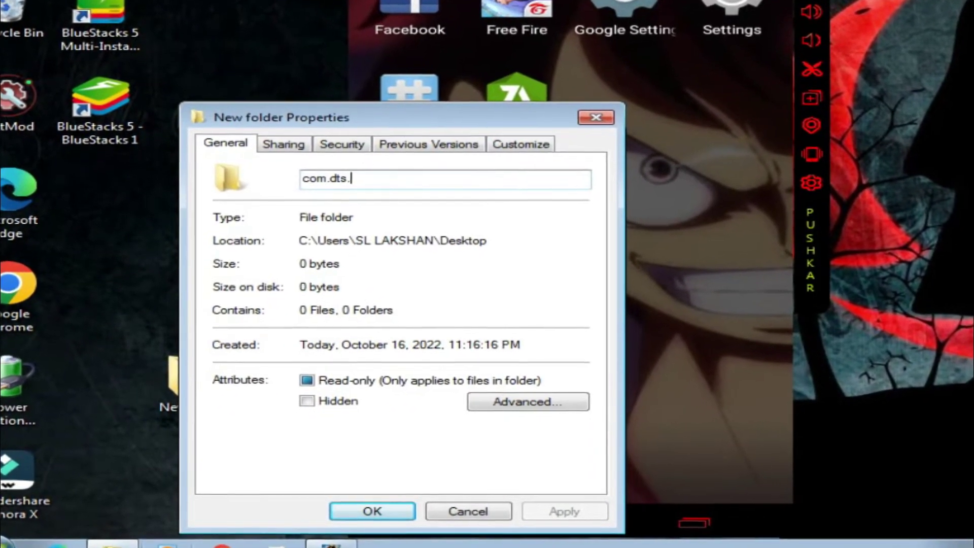
pyautogui.write('eth')
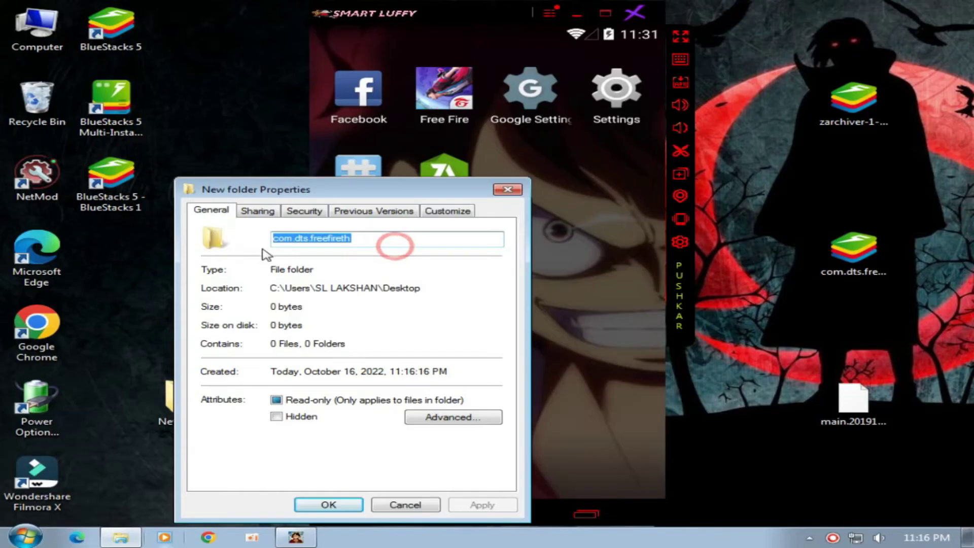
pyautogui.click(408, 519)
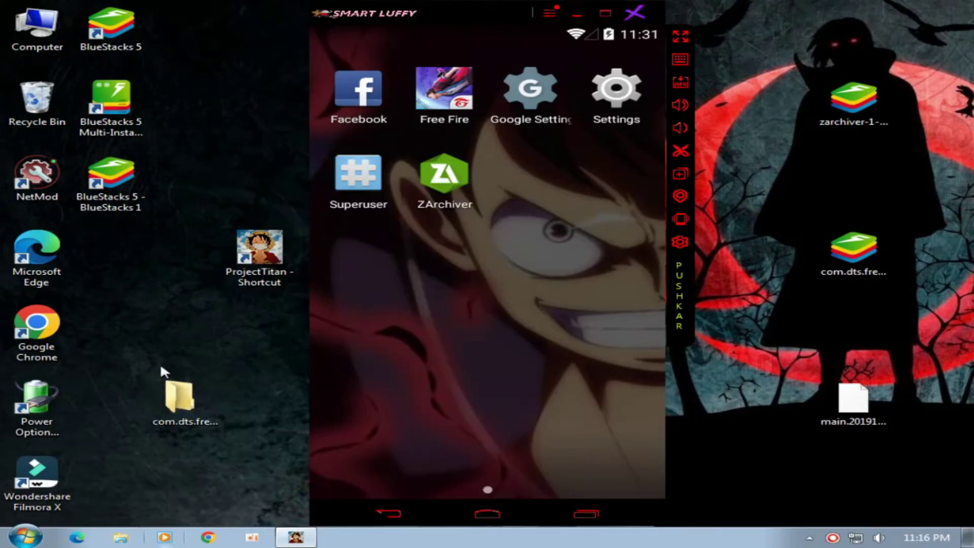
# - Move main.2019115514.com.dts.freefireth.obb from the desktop into the com.dts.freefireth folder and close the folder window
pyautogui.doubleClick(177, 400)
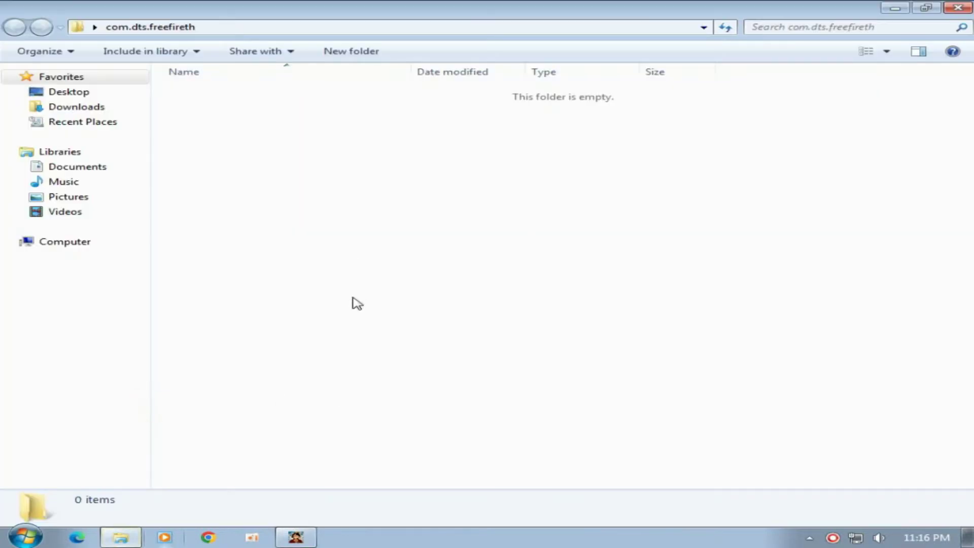
pyautogui.click(958, 7)
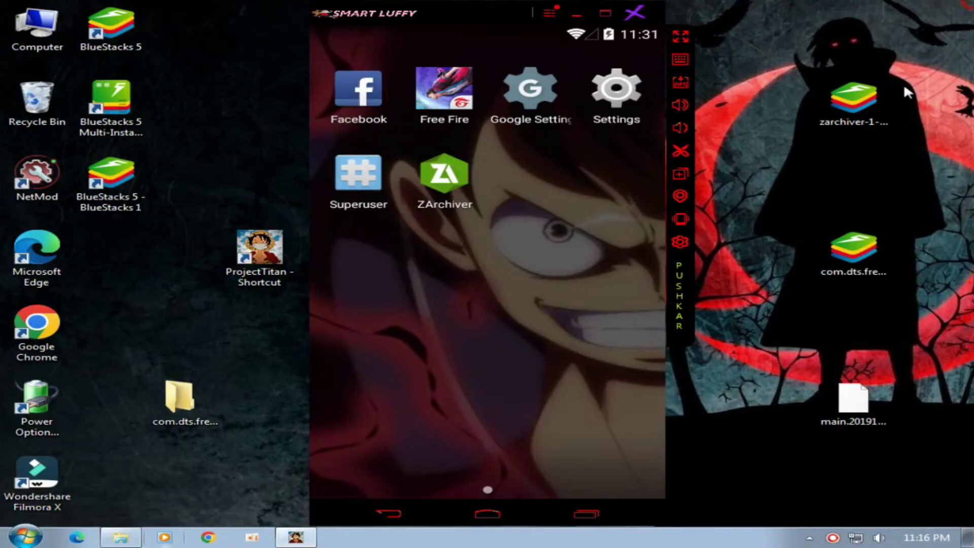
pyautogui.click(852, 406)
pyautogui.rightClick(850, 401)
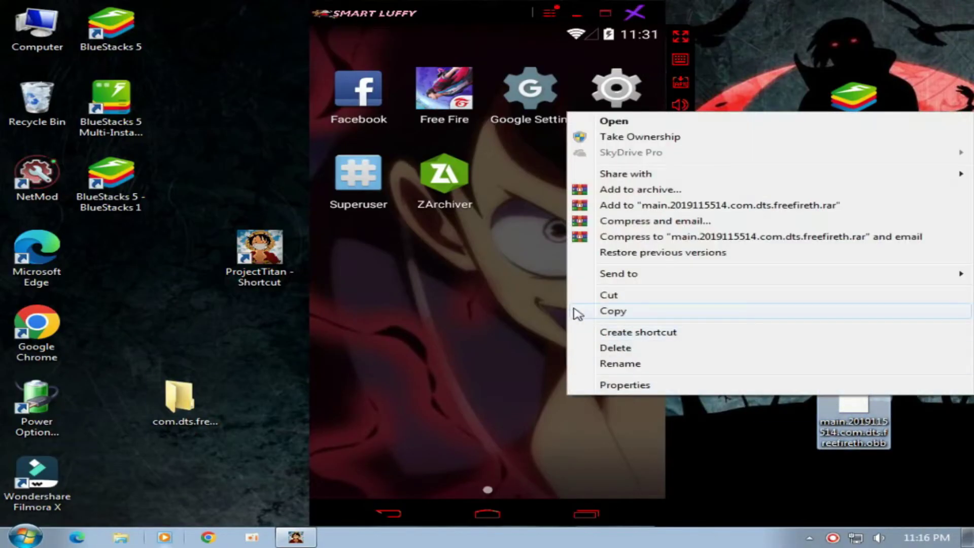
pyautogui.click(614, 296)
pyautogui.doubleClick(176, 398)
pyautogui.rightClick(367, 249)
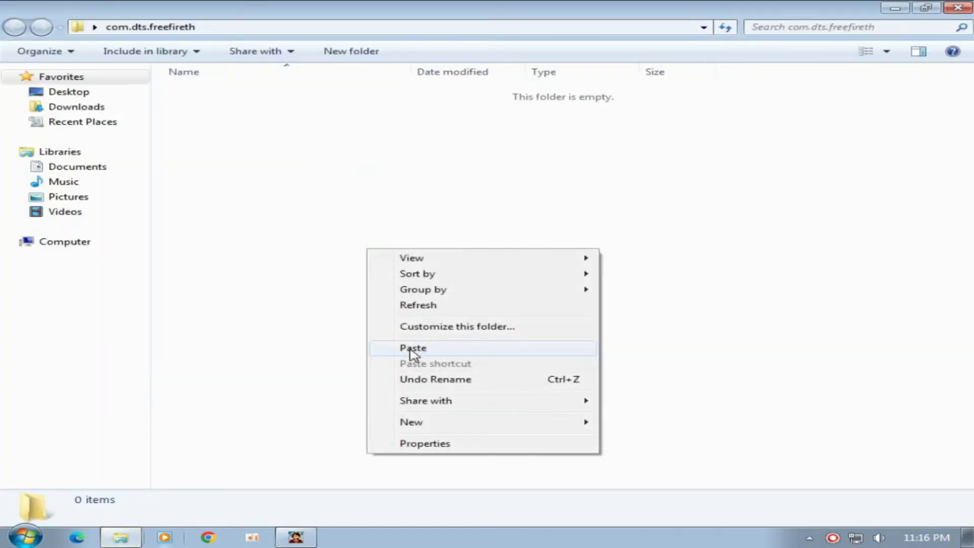
pyautogui.click(416, 348)
pyautogui.press('super+Down')
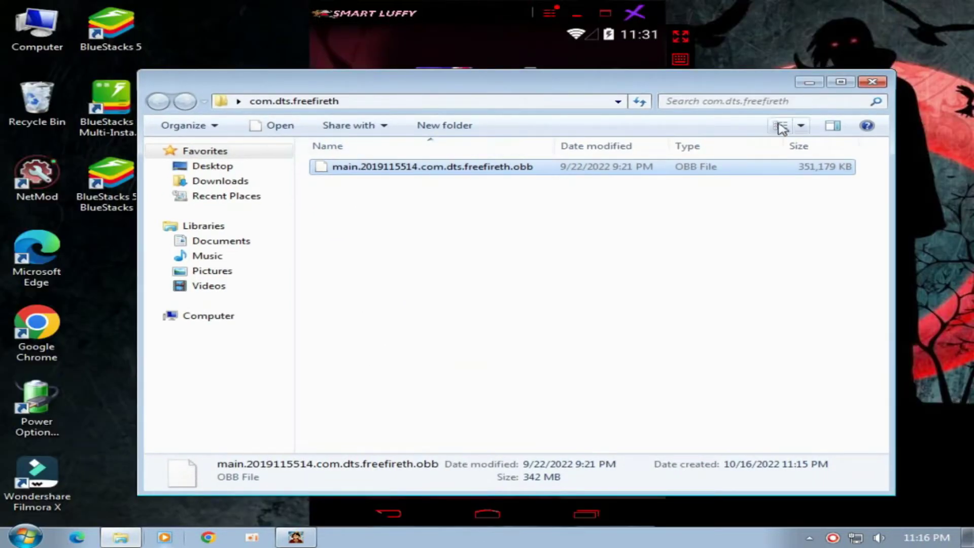
pyautogui.click(871, 82)
# - Refresh the desktop and check the contents of the com.dts.freefireth folder
pyautogui.rightClick(183, 254)
pyautogui.click(220, 301)
pyautogui.doubleClick(176, 405)
pyautogui.moveTo(394, 218); pyautogui.dragTo(399, 162)
pyautogui.click(872, 82)
# - Open the file location of the ProjectTitan shortcut and go into the sharefs folder inside Engine
pyautogui.moveTo(191, 172); pyautogui.dragTo(263, 246)
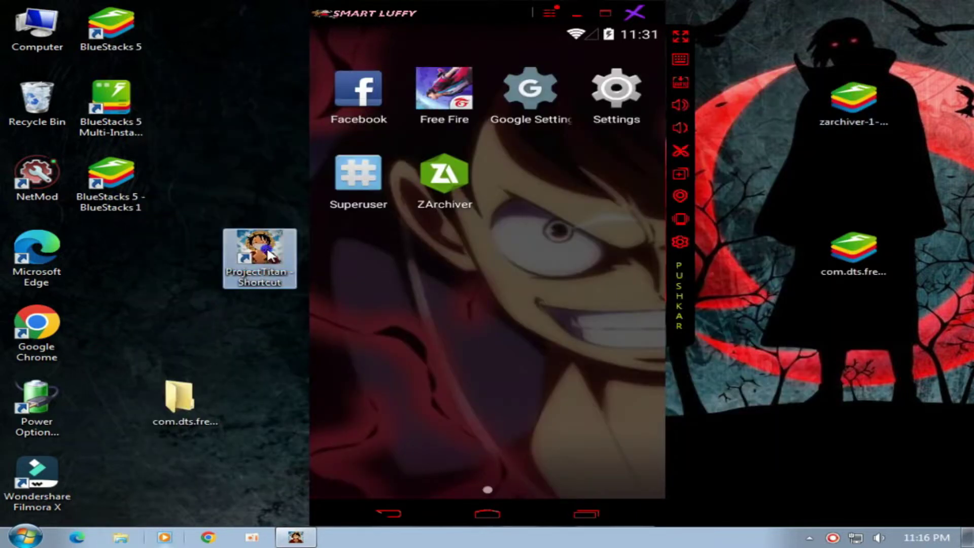
pyautogui.rightClick(267, 251)
pyautogui.click(344, 237)
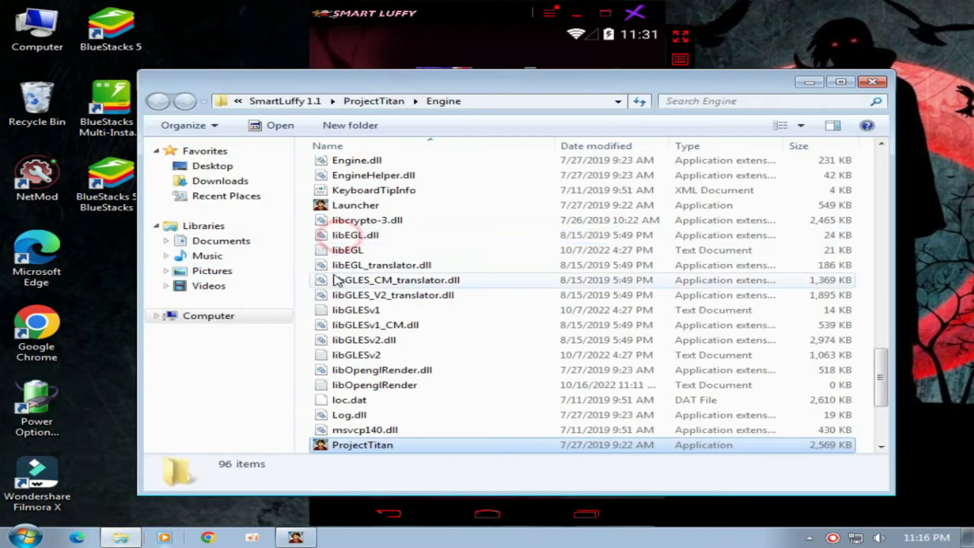
pyautogui.scroll(15, 411, 289)
pyautogui.scroll(1, 410, 289)
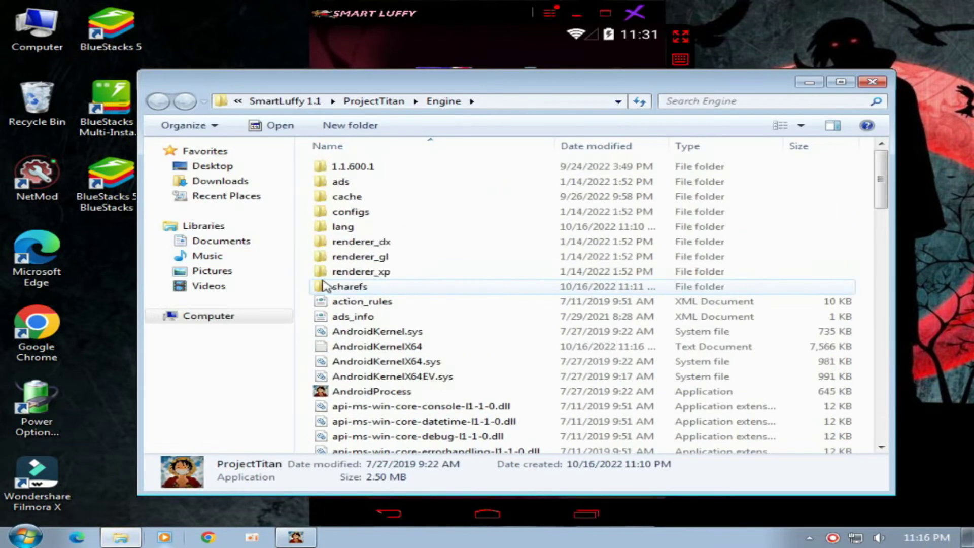
pyautogui.click(321, 280)
pyautogui.doubleClick(373, 287)
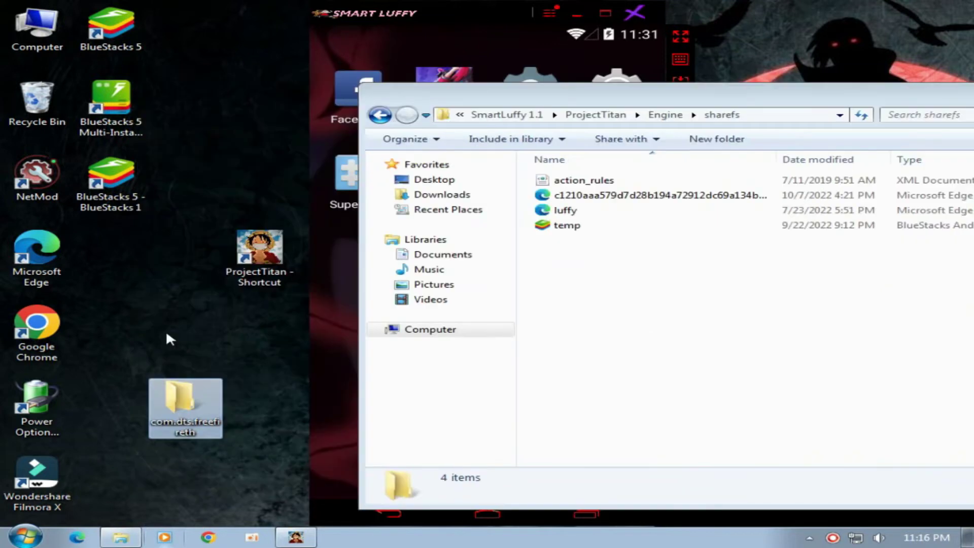
# - Paste the desktop's com.dts.freefireth folder into the sharefs folder and open it there to check the OBB file
pyautogui.rightClick(196, 407)
pyautogui.click(242, 306)
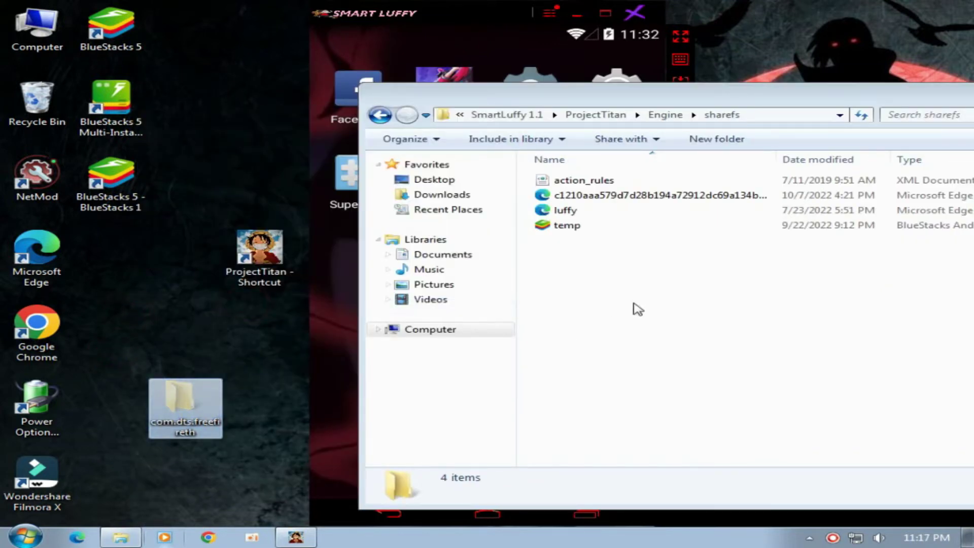
pyautogui.click(608, 306)
pyautogui.rightClick(609, 306)
pyautogui.click(624, 402)
pyautogui.rightClick(572, 180)
pyautogui.doubleClick(573, 180)
pyautogui.moveTo(651, 96); pyautogui.dragTo(462, 74)
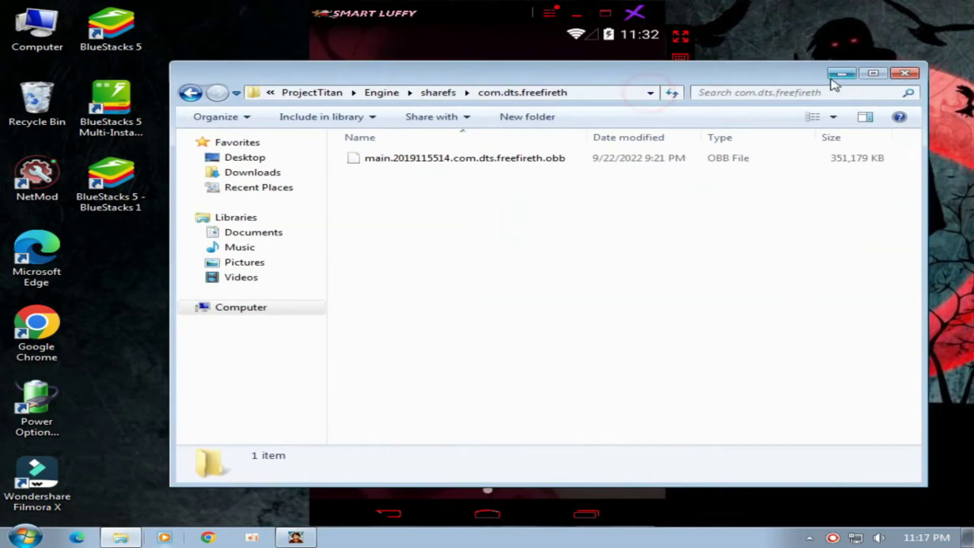
# - Close the com.dts.freefireth folder window and refresh the desktop
pyautogui.click(904, 73)
pyautogui.rightClick(218, 136)
pyautogui.click(267, 179)
pyautogui.rightClick(198, 131)
pyautogui.click(251, 176)
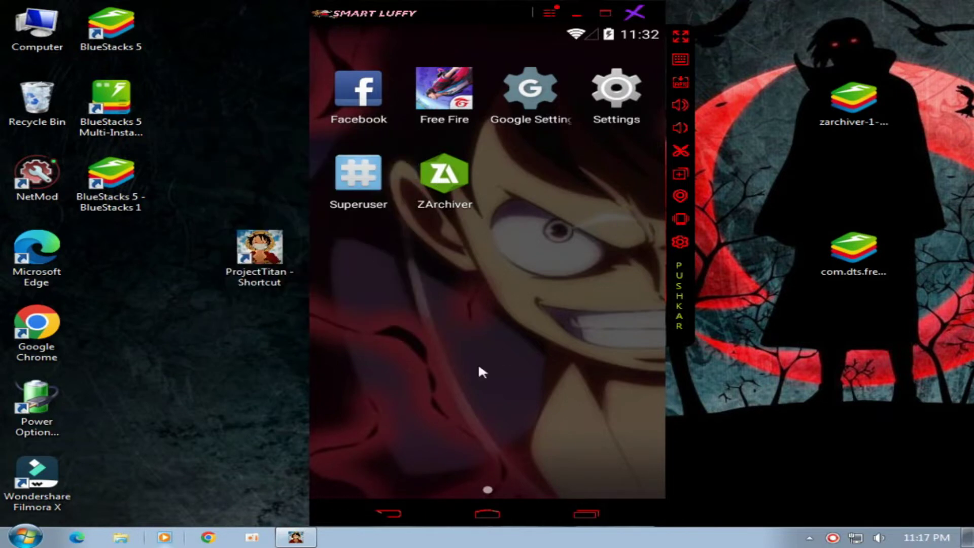
# - Launch ZArchiver, dismiss its tips and browse up to the root directory to open the share folder
pyautogui.click(444, 175)
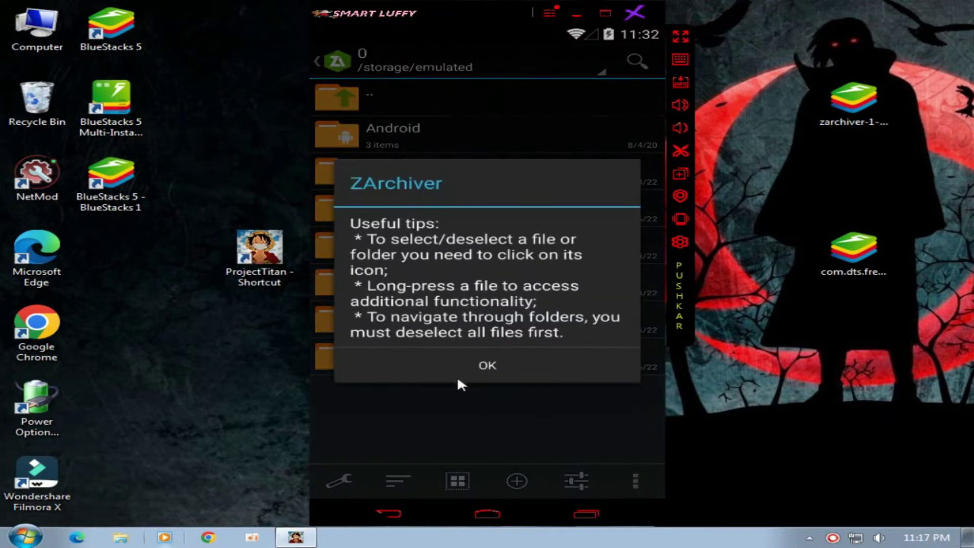
pyautogui.click(458, 375)
pyautogui.click(336, 97)
pyautogui.click(336, 97)
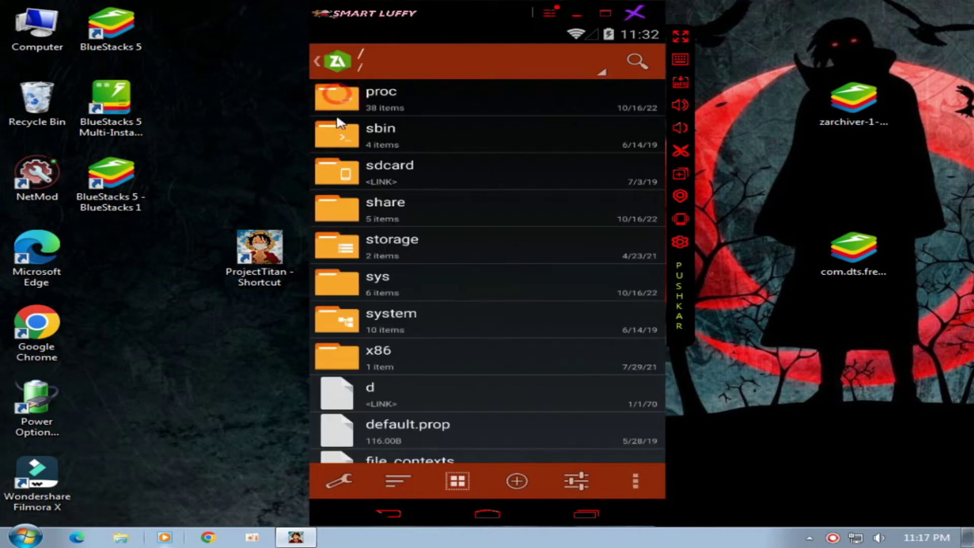
pyautogui.scroll(-1, 403, 273)
pyautogui.click(476, 165)
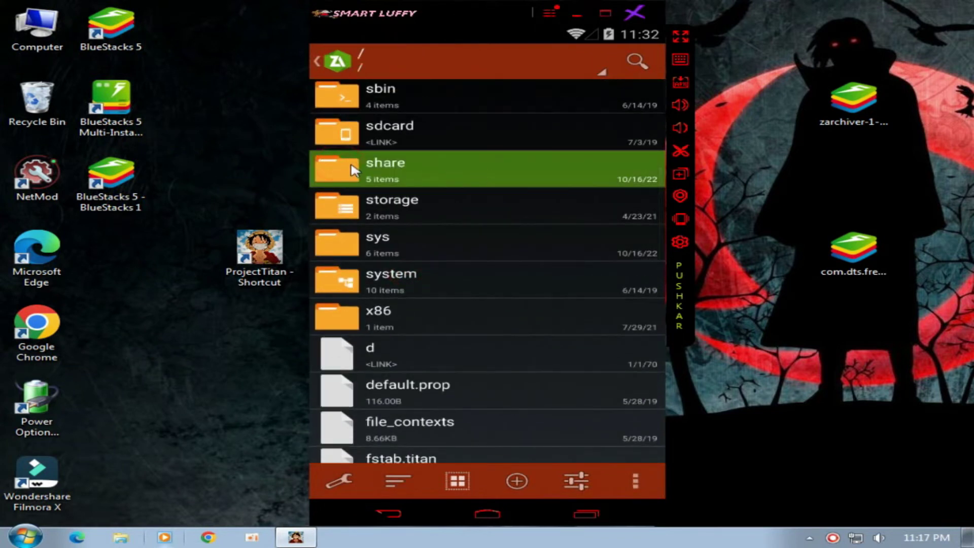
pyautogui.click(416, 173)
# - Copy the com.dts.freefireth folder from share and paste it into /storage/emulated/0/Android/obb
pyautogui.click(336, 133)
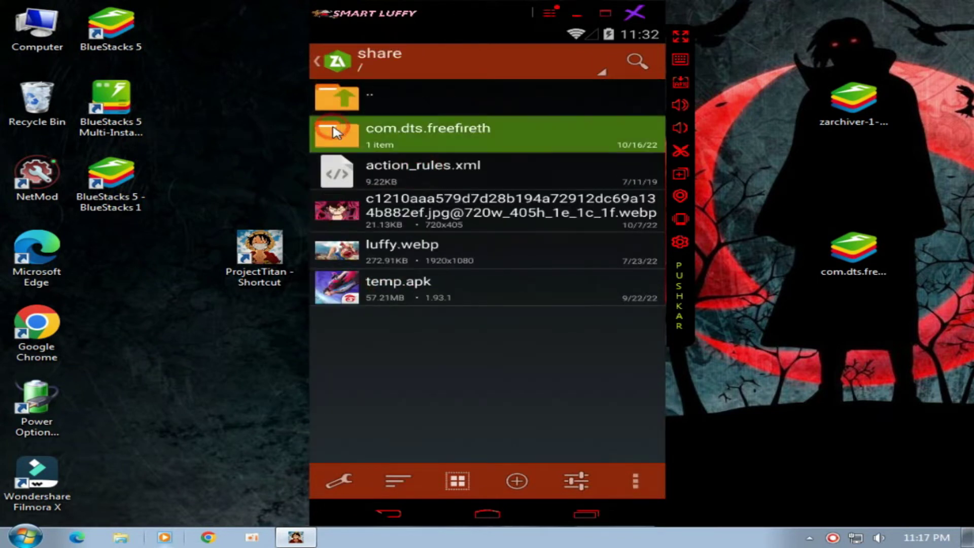
pyautogui.click(400, 129)
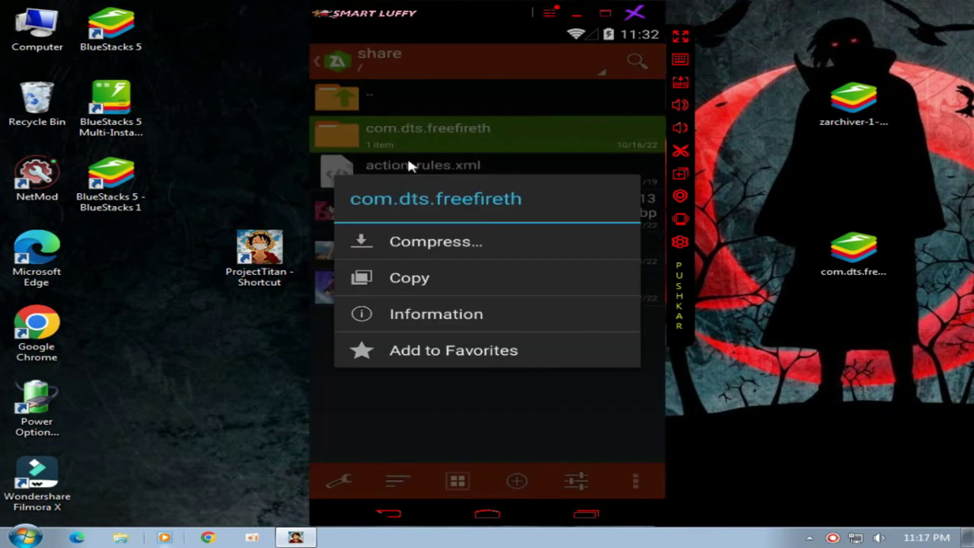
pyautogui.click(434, 278)
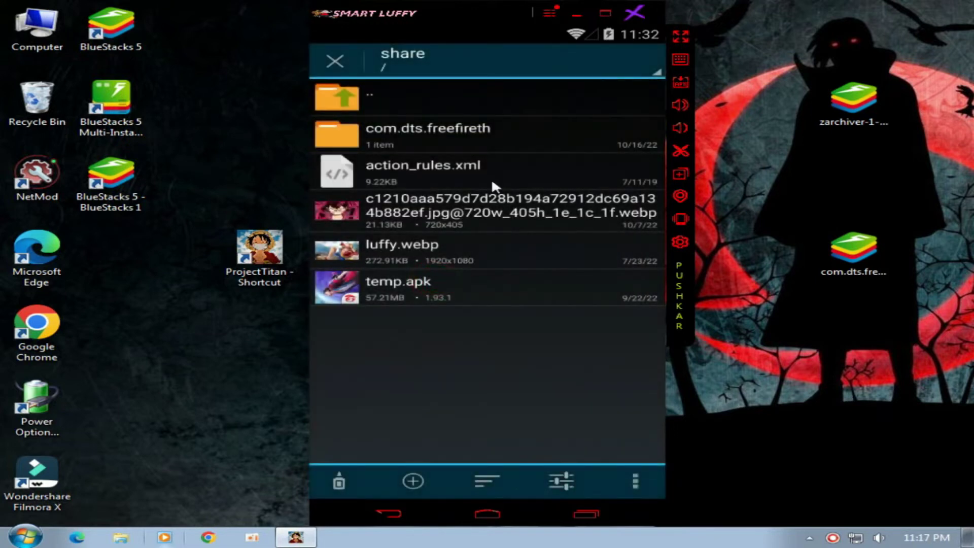
pyautogui.click(452, 65)
pyautogui.click(446, 91)
pyautogui.click(342, 139)
pyautogui.click(329, 166)
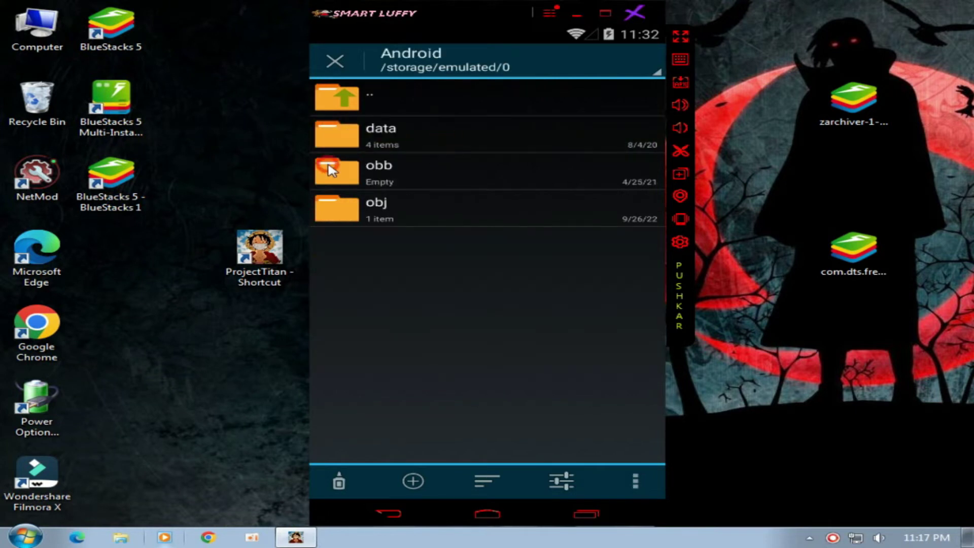
pyautogui.click(431, 161)
pyautogui.click(339, 481)
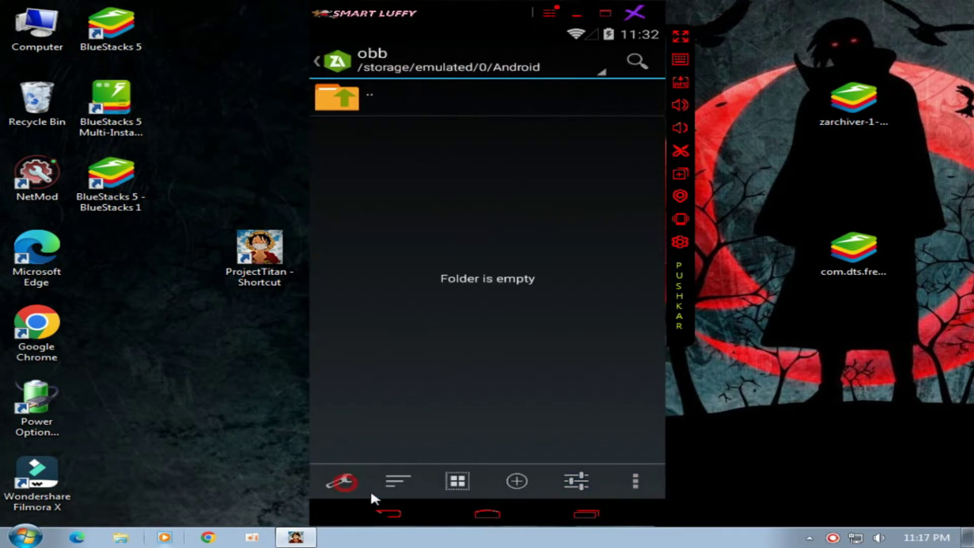
# - Check the pasted folder in obb, go back up, and close ZArchiver from the recent apps
pyautogui.click(426, 148)
pyautogui.click(337, 97)
pyautogui.click(336, 96)
pyautogui.click(586, 513)
pyautogui.moveTo(520, 427); pyautogui.dragTo(437, 400)
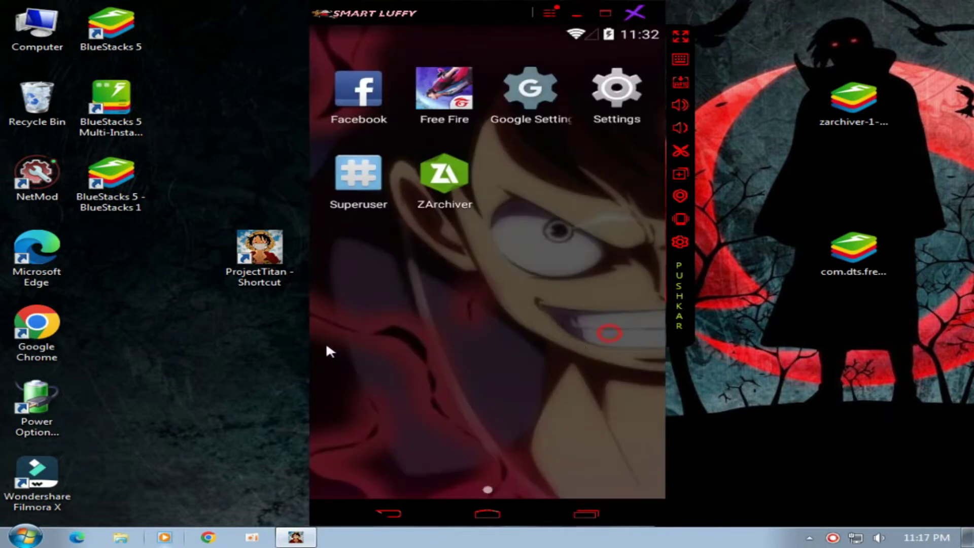
# - Set the emulator's resolution to Tablet 960x540 (DPI 160), save the settings and reboot it
pyautogui.click(680, 244)
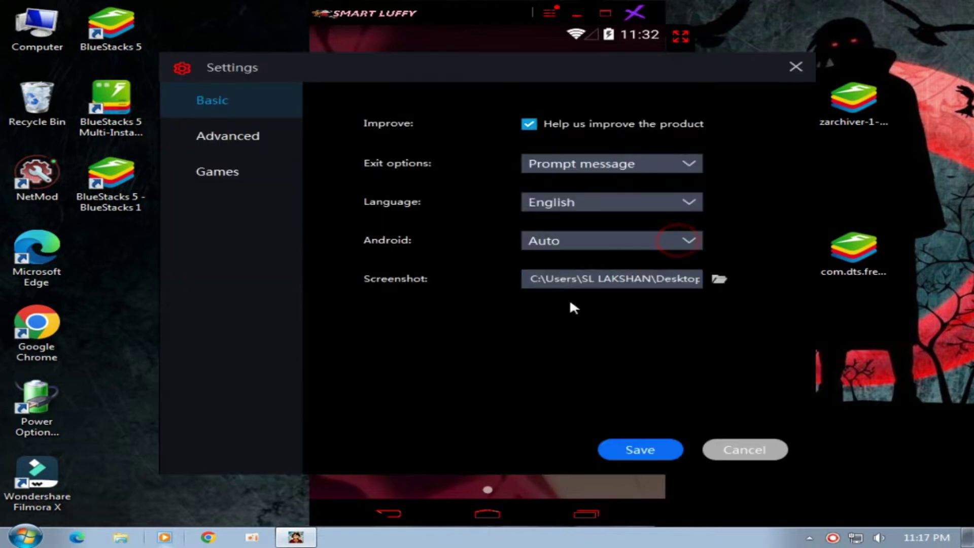
pyautogui.click(218, 153)
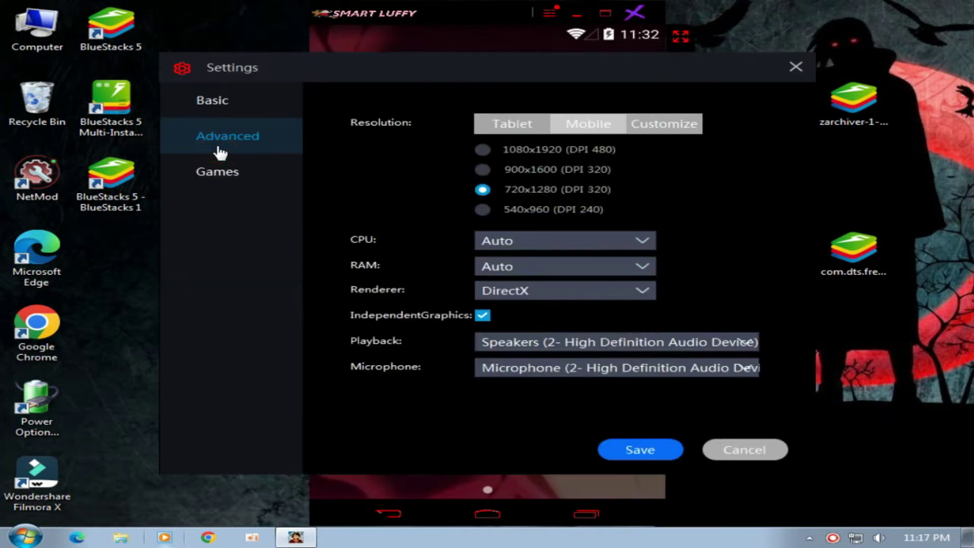
pyautogui.click(505, 130)
pyautogui.click(483, 210)
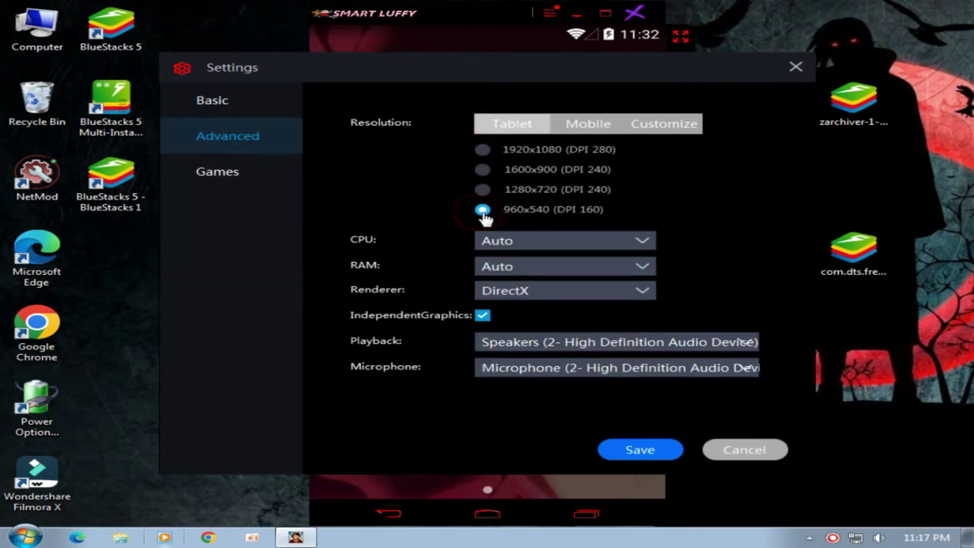
pyautogui.click(626, 444)
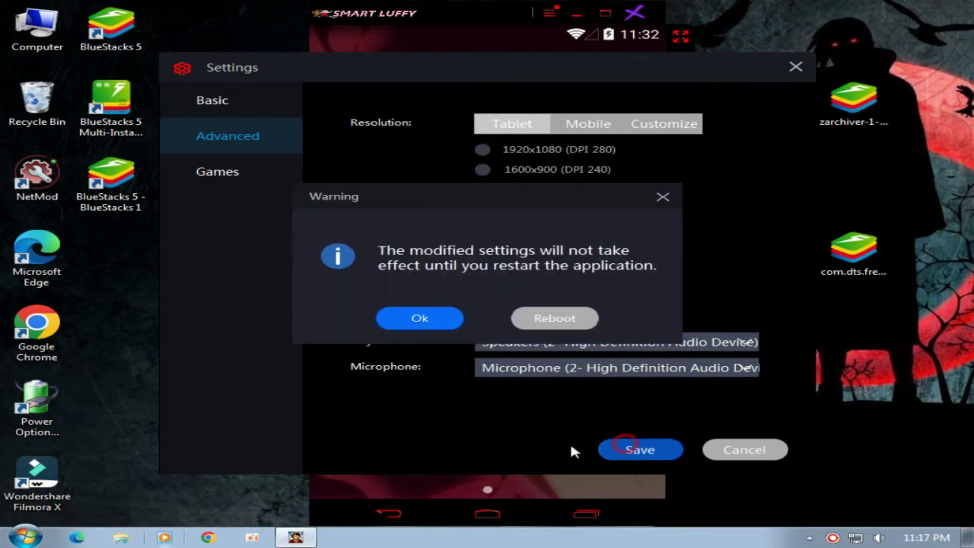
pyautogui.click(557, 318)
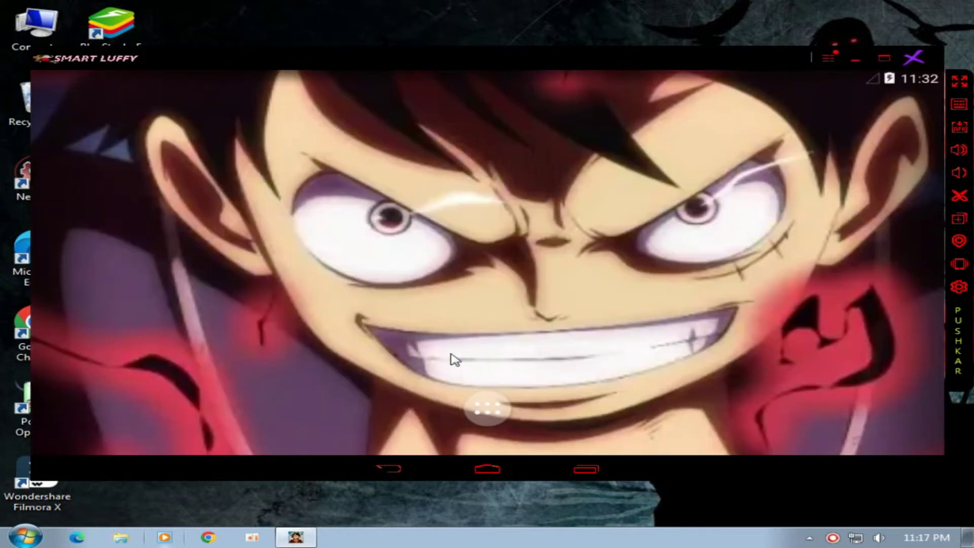
# - Launch Free Fire, look over its additional sign-in options and sign in as a guest
pyautogui.click(486, 410)
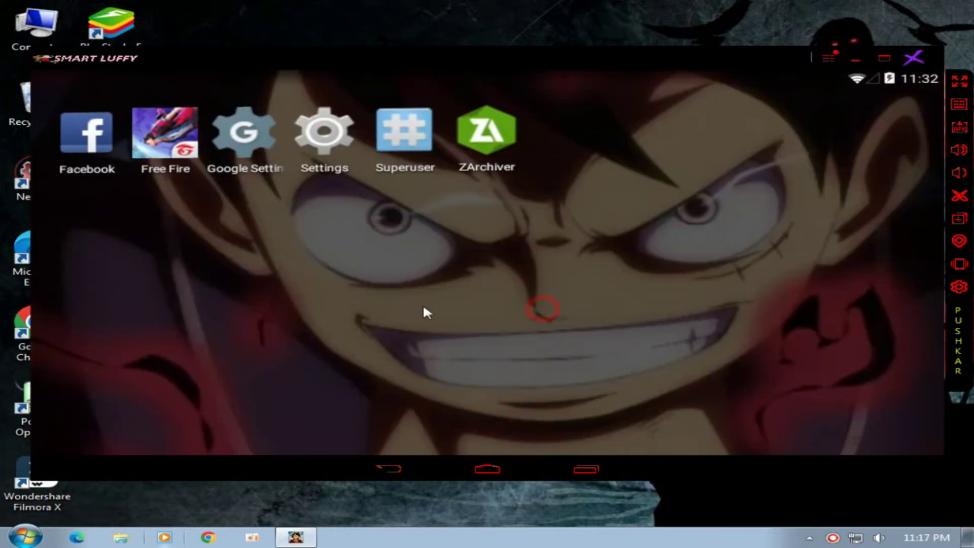
pyautogui.click(158, 120)
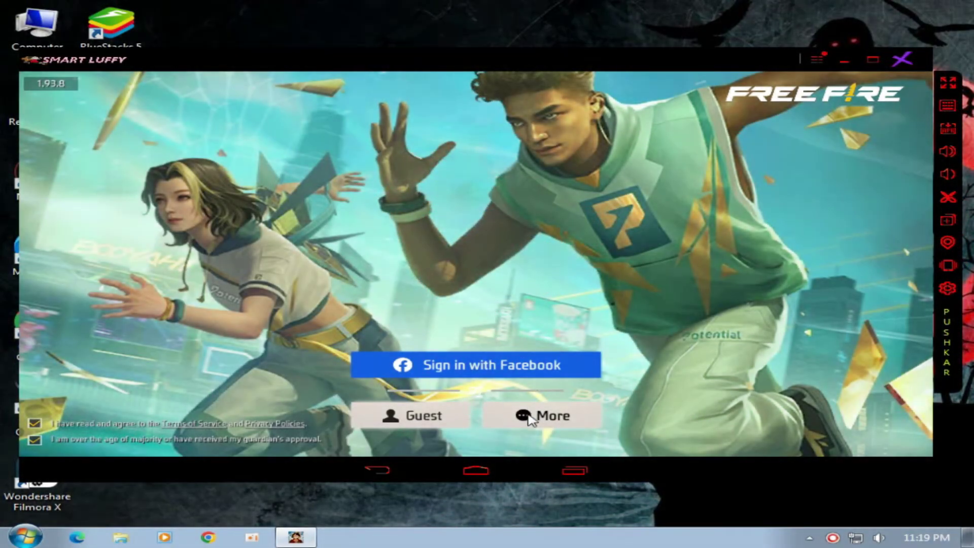
pyautogui.click(529, 414)
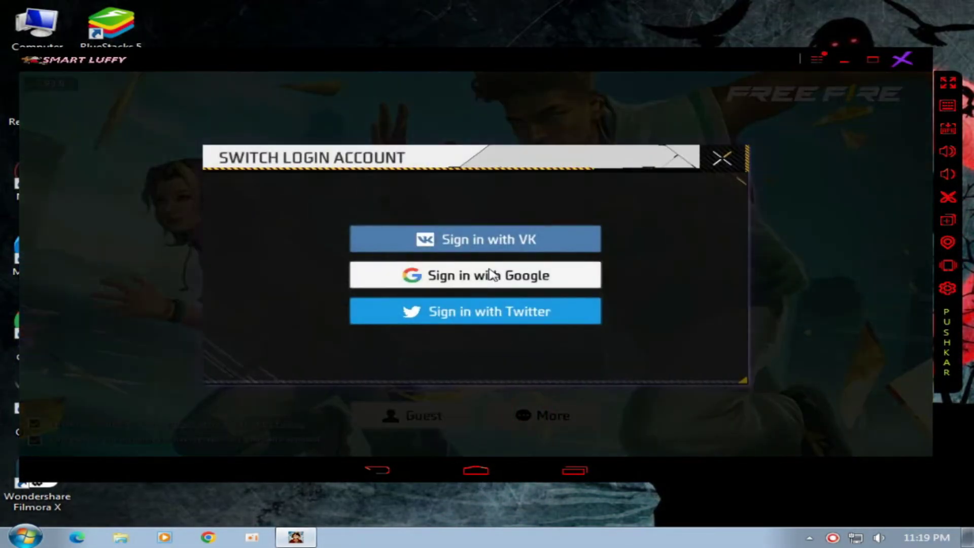
pyautogui.click(720, 157)
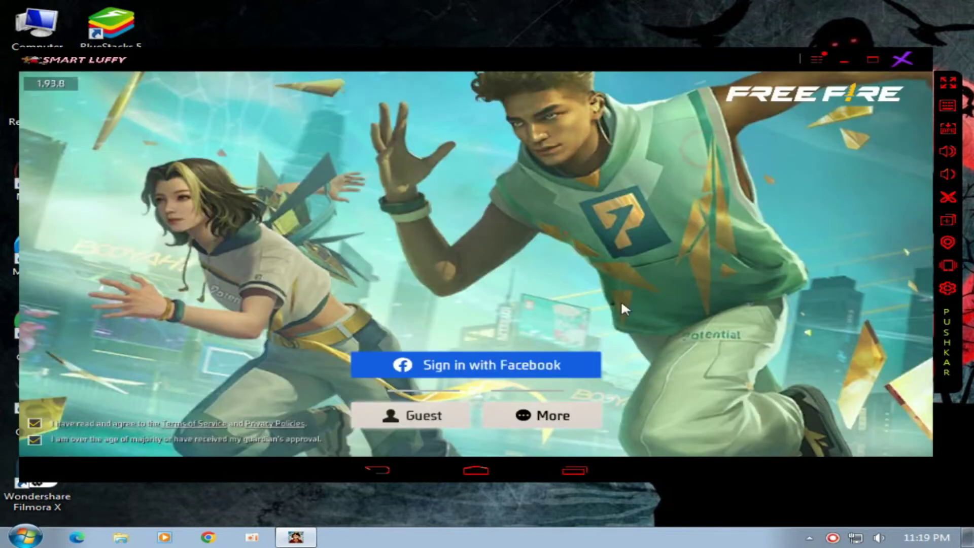
pyautogui.click(406, 415)
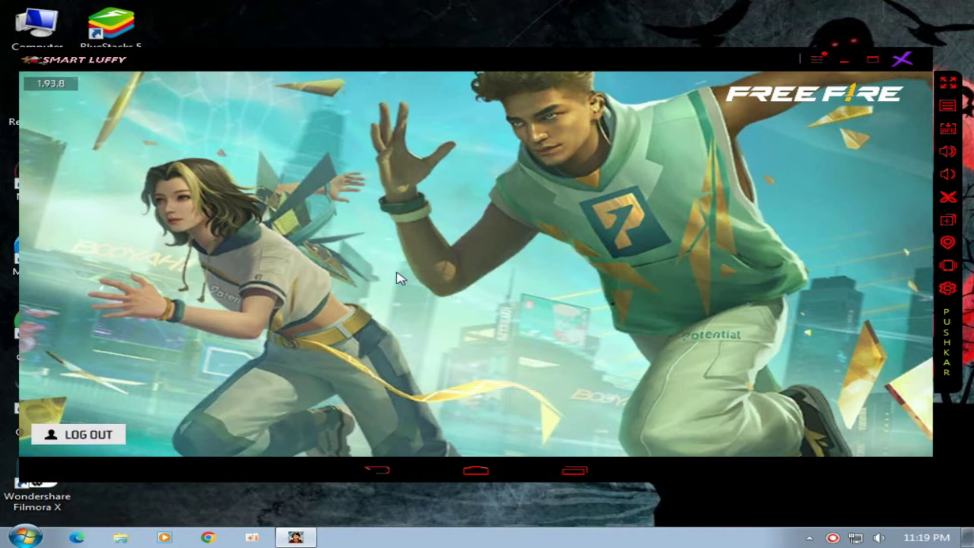
pyautogui.click(432, 409)
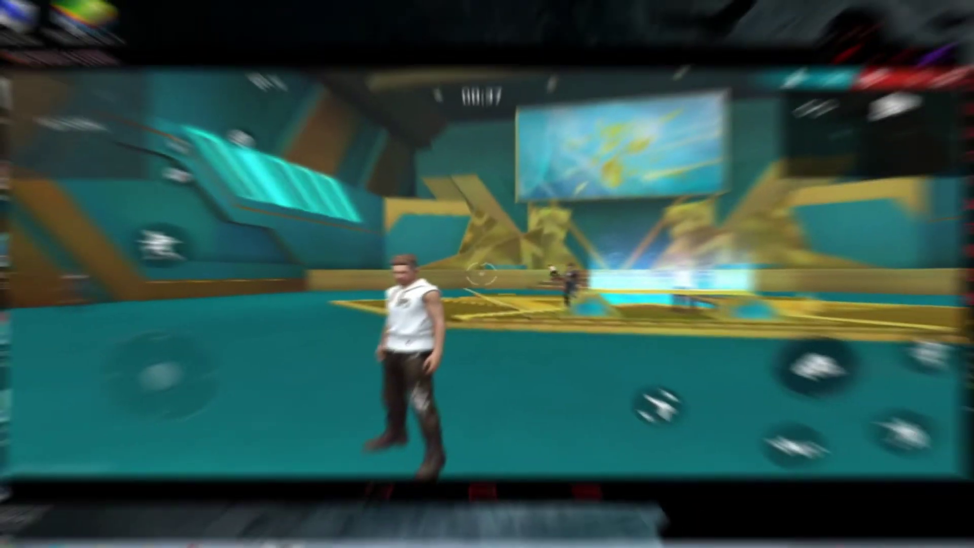
# - Test the game by making the character run forward and jump in the waiting area
pyautogui.press('w')
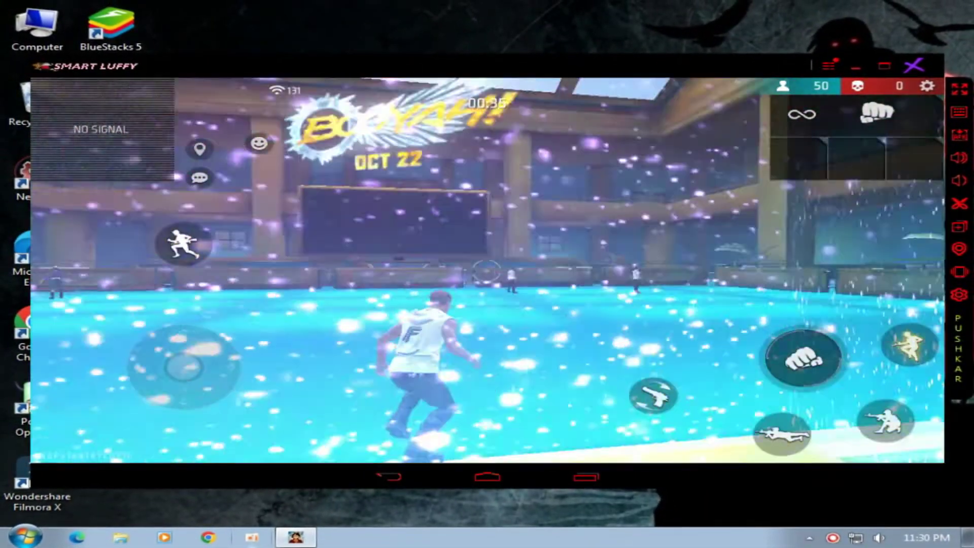
pyautogui.press('space')
pyautogui.press('w')
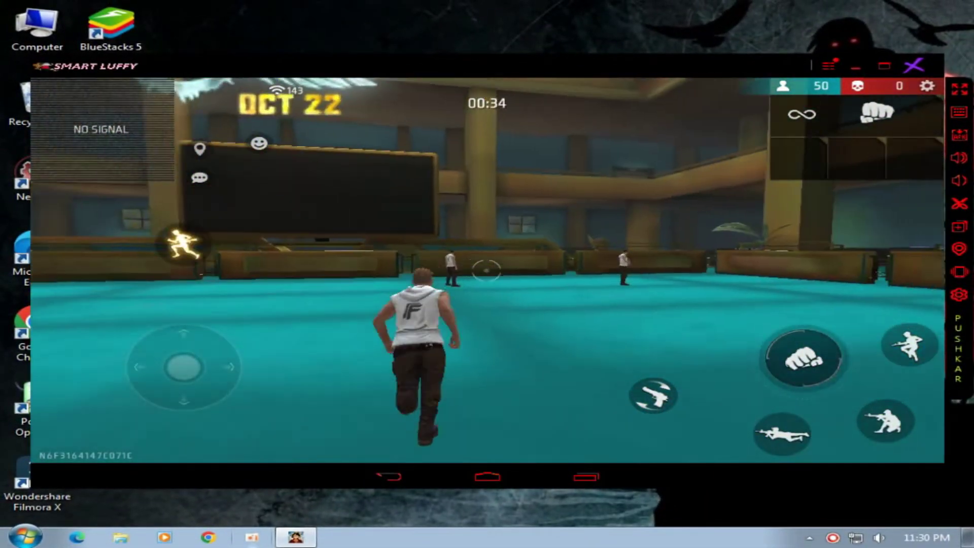
pyautogui.press('space')
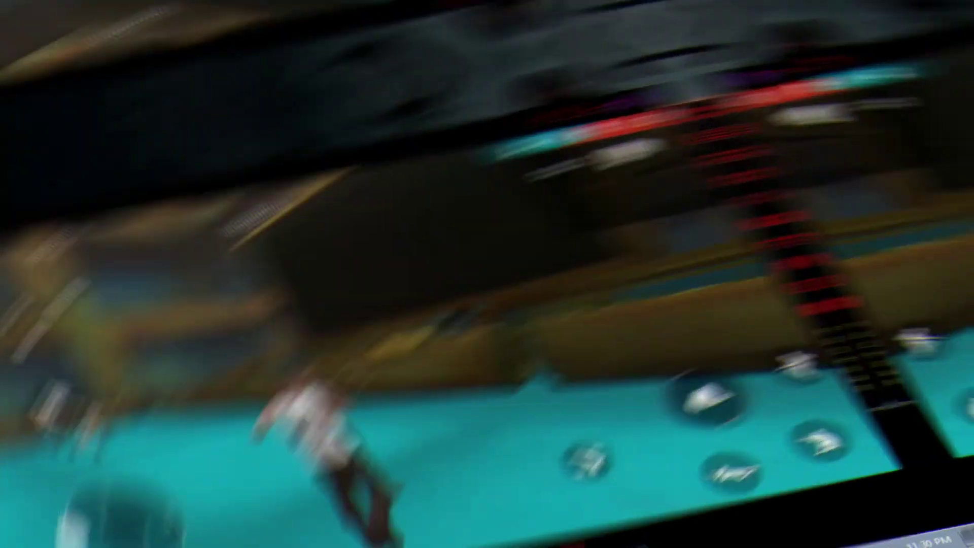